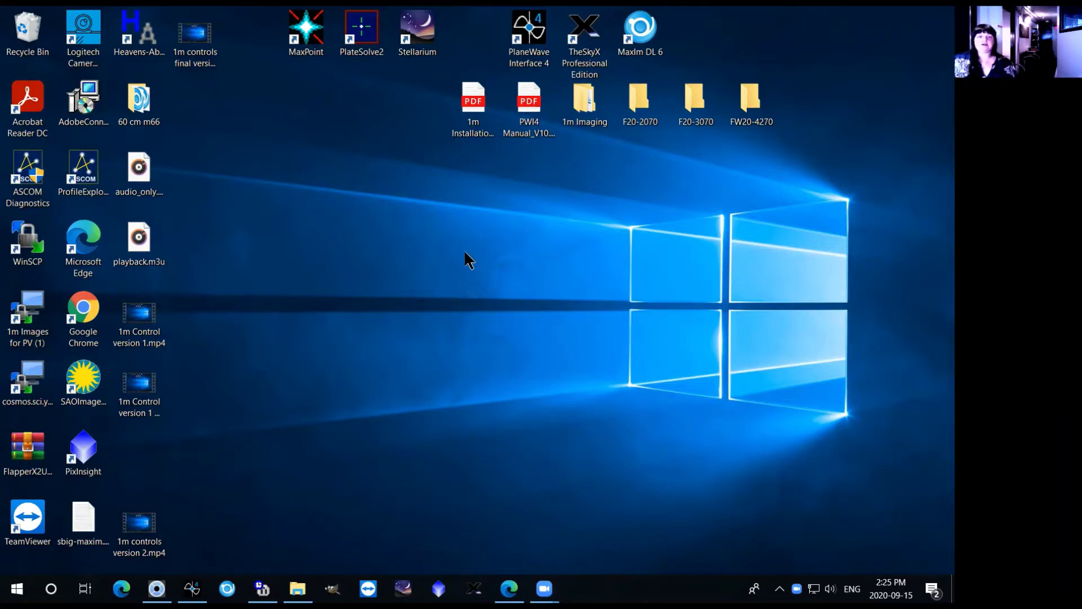
- Select the TheSkyX Professional Edition shortcut on the Windows desktop
click(589, 64)
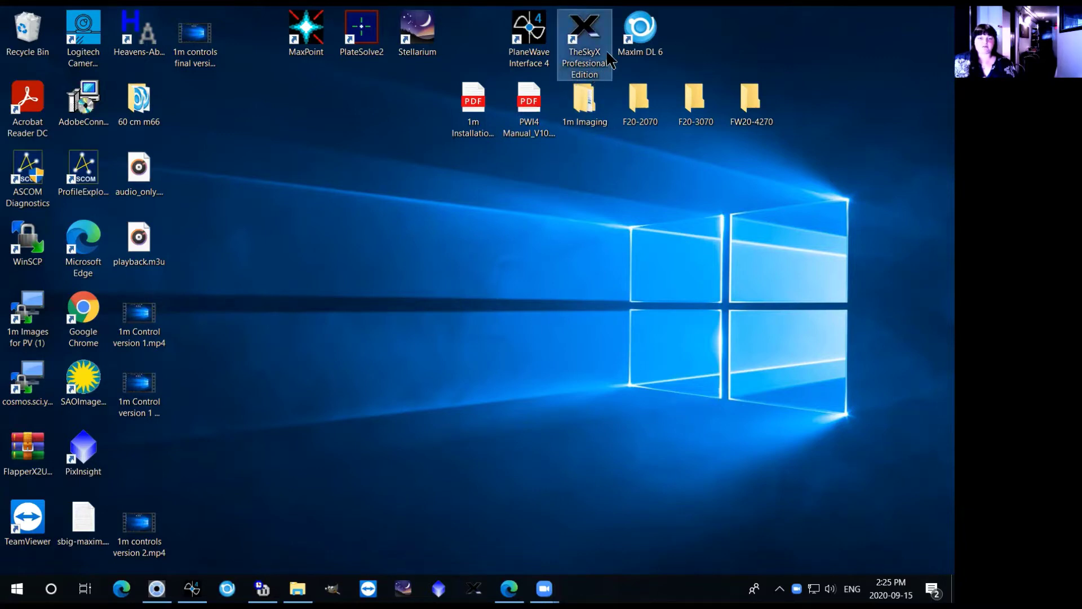
- Launch TheSkyX, connect the SBIG STX camera, and close the focuser and rotator simulator windows
key(Return)
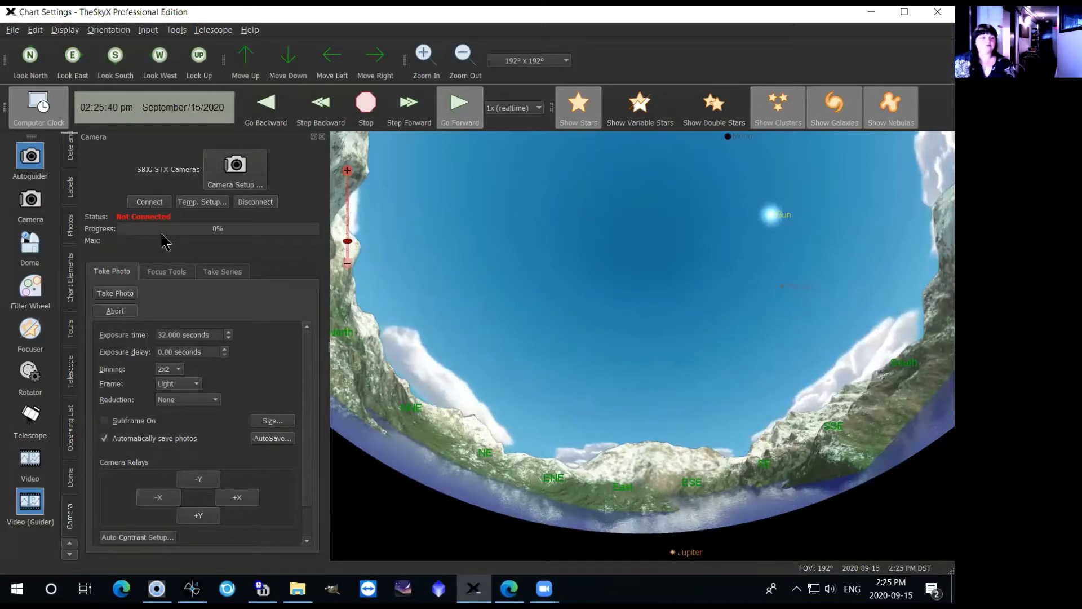
click(151, 202)
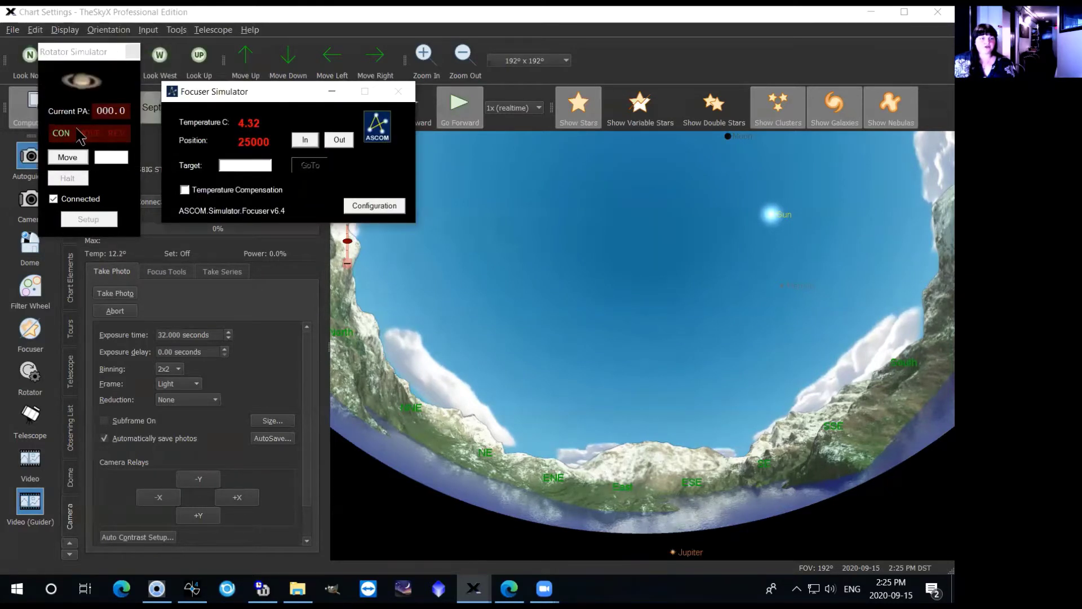
click(332, 92)
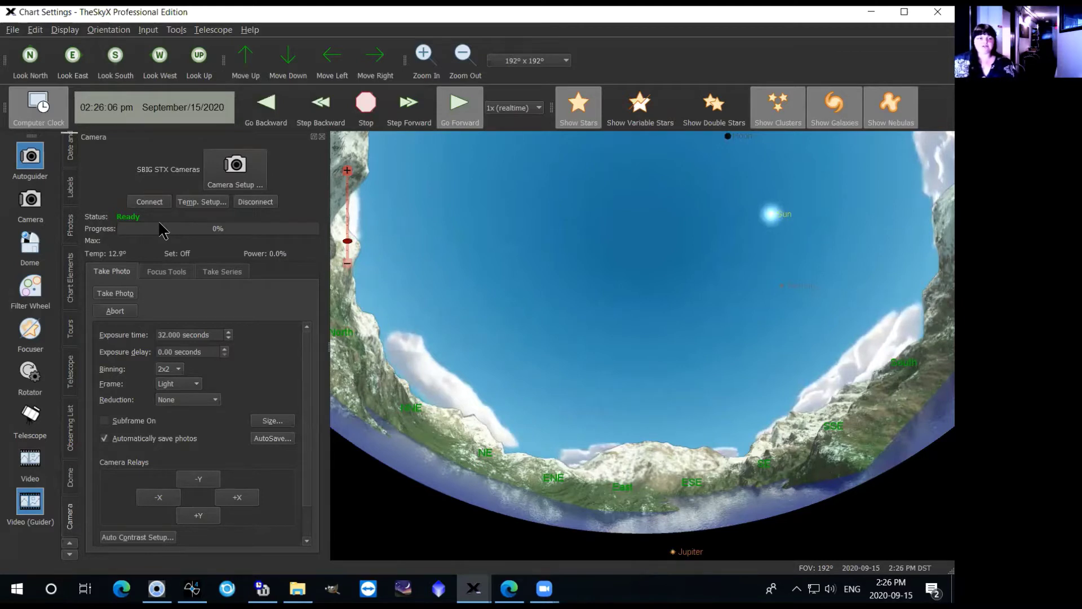
- In Temp. Setup, switch cooler regulation On with a -20.00 C setpoint
click(213, 203)
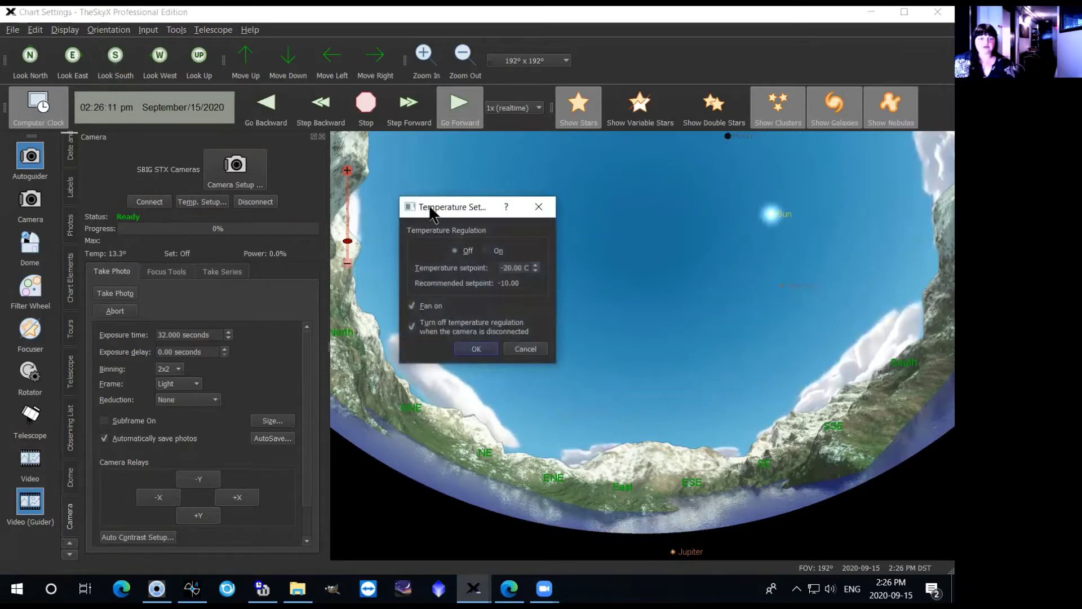
drag(430, 209, 424, 203)
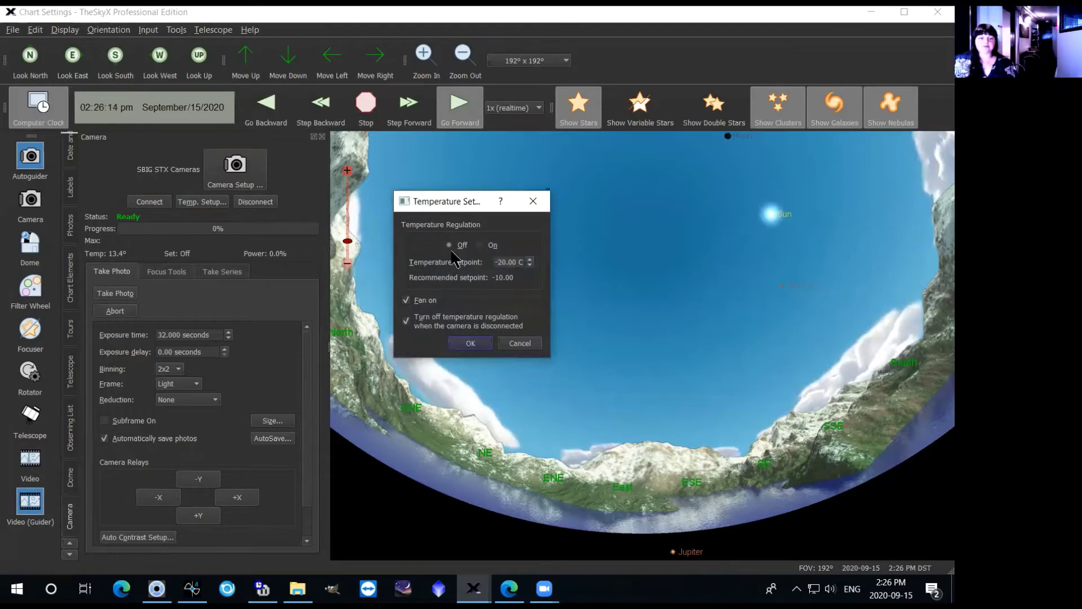
click(480, 246)
double_click(501, 263)
text(-20)
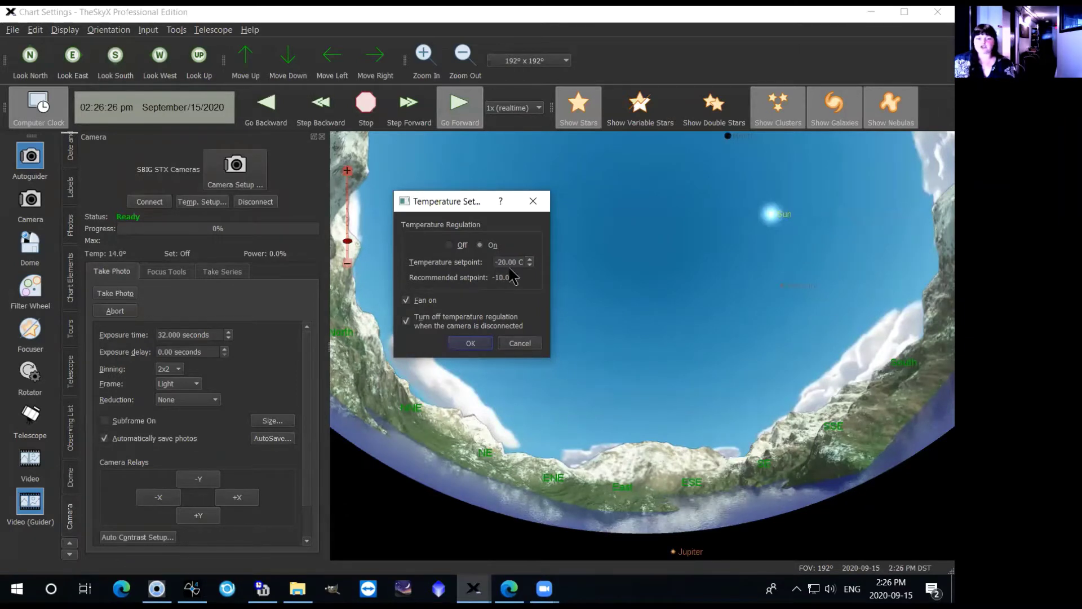
click(478, 344)
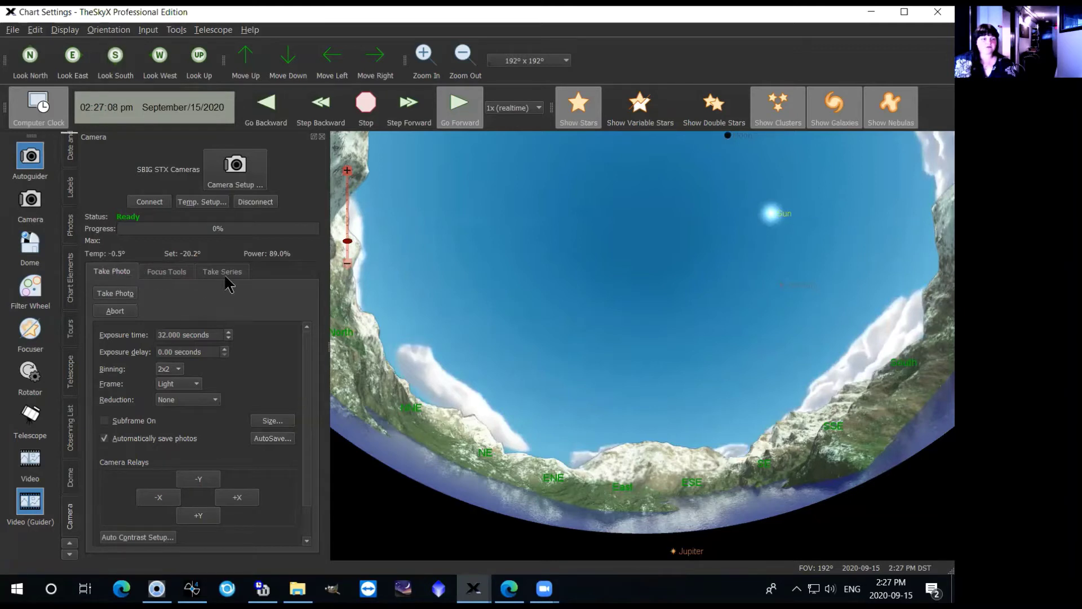
click(168, 273)
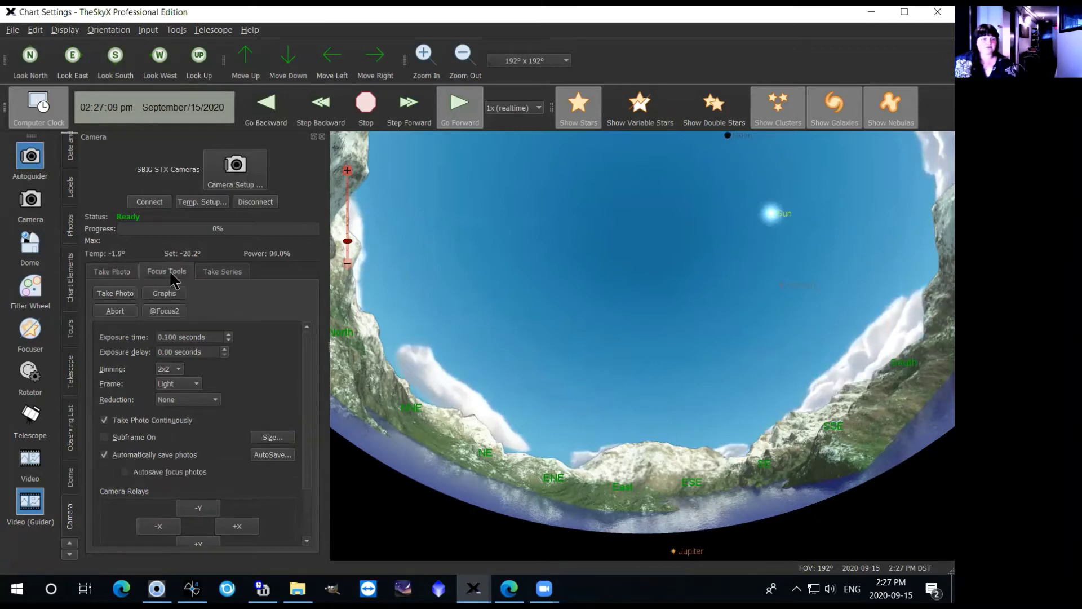
click(225, 273)
click(112, 272)
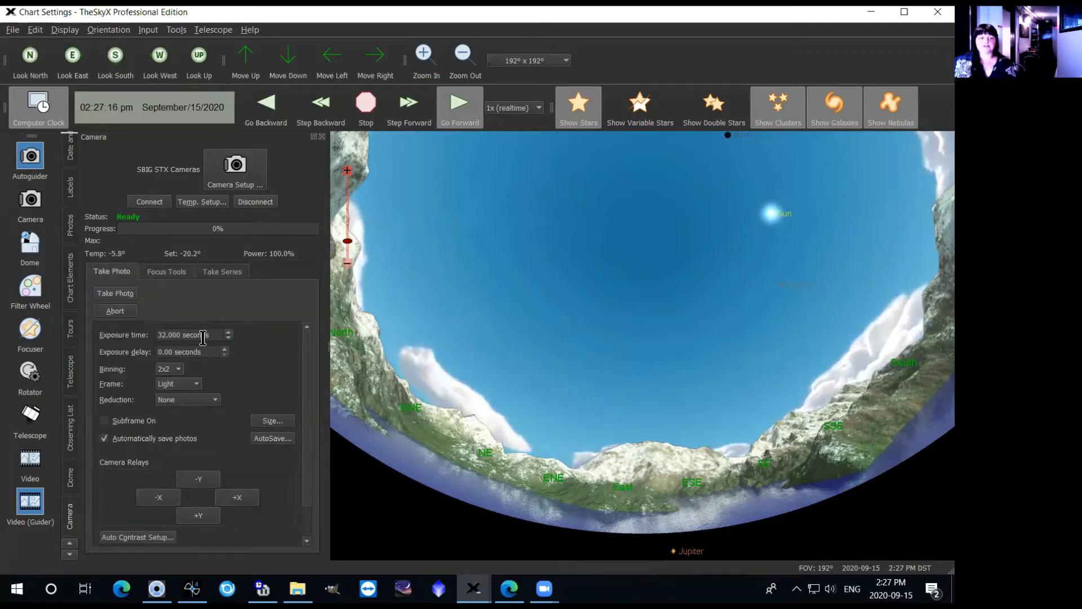
- Take a 1.000-second photo, inspect it in the FITS viewer, then close the viewer
click(170, 334)
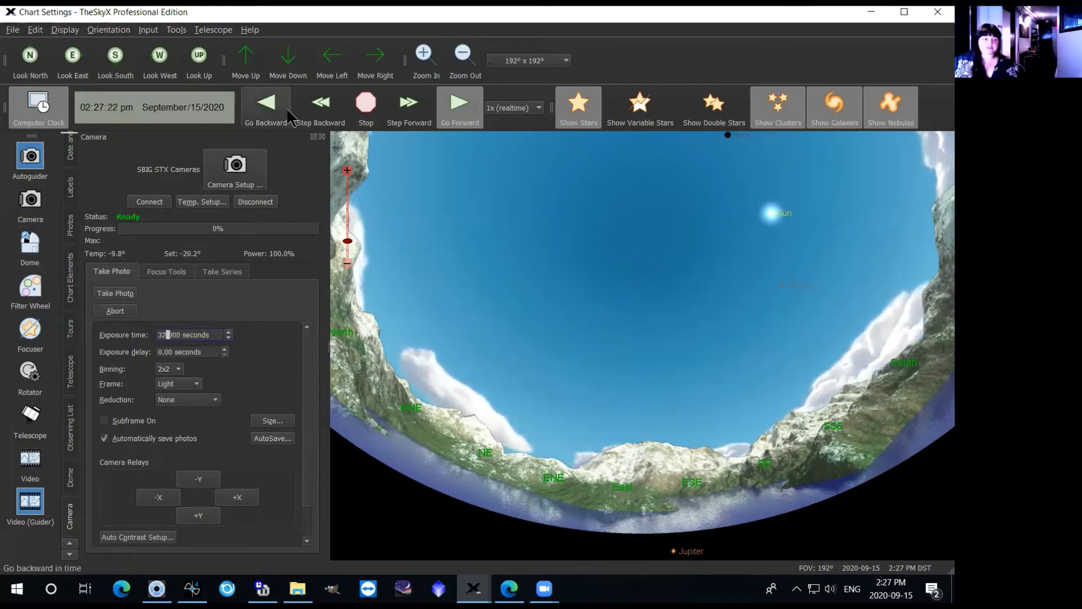
key(BackSpace)
key(BackSpace)
key(BackSpace)
text(1.)
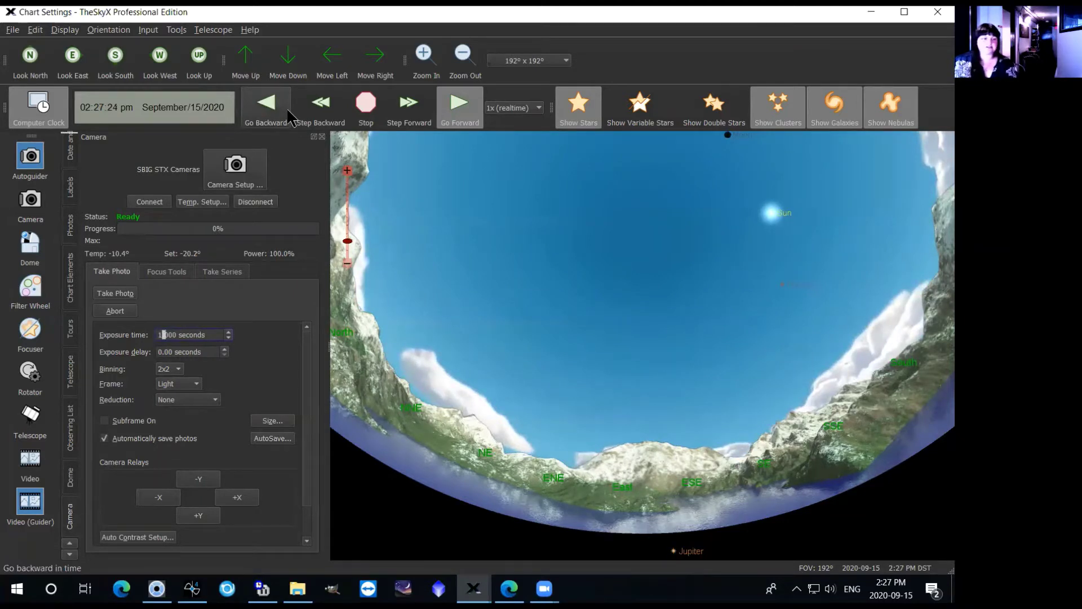
click(129, 293)
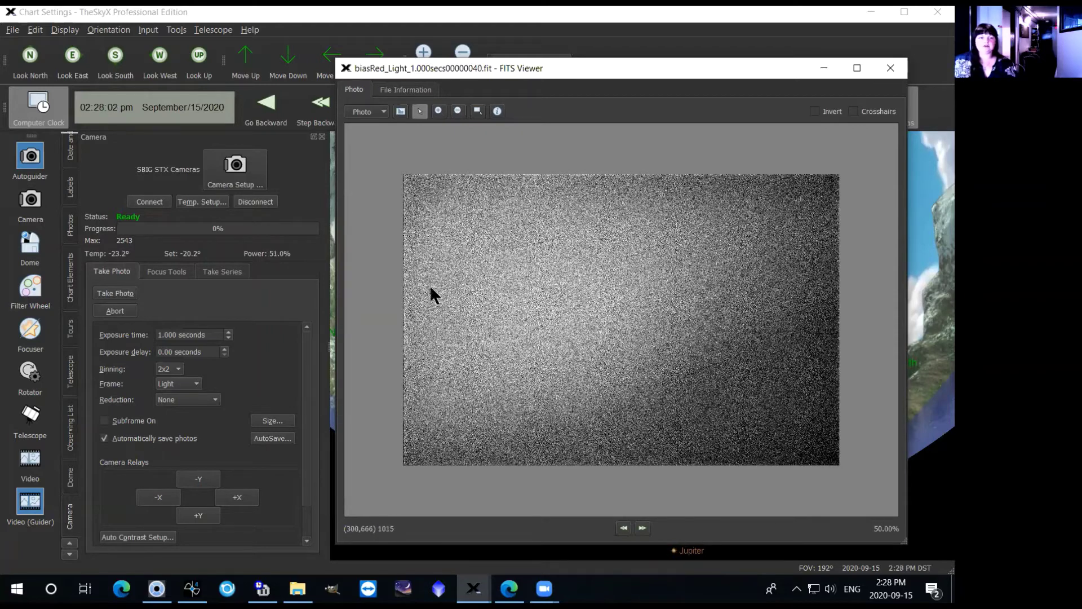
drag(399, 62, 468, 64)
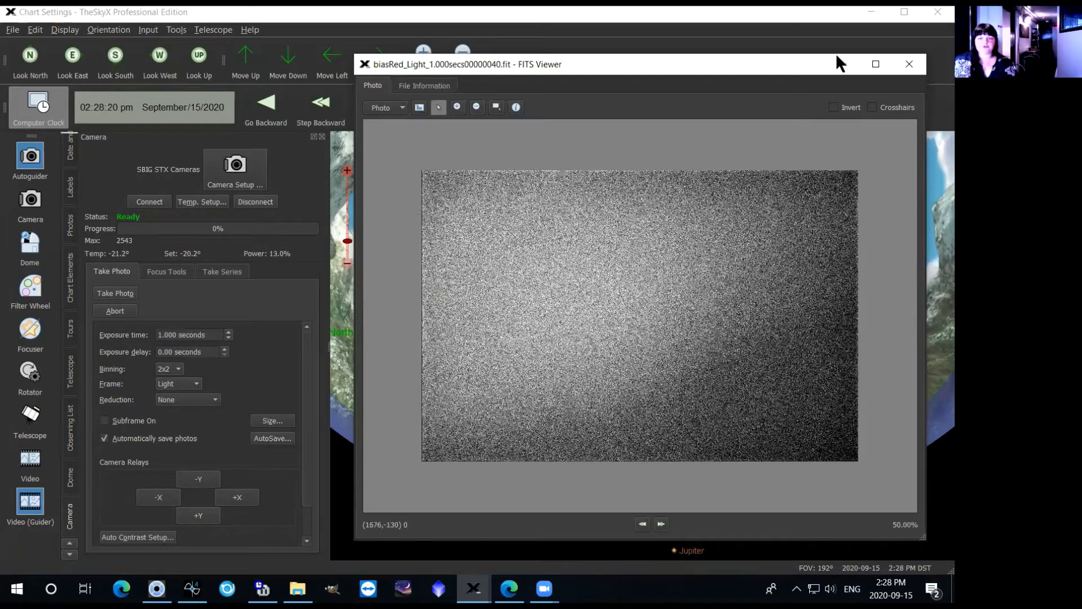
click(909, 63)
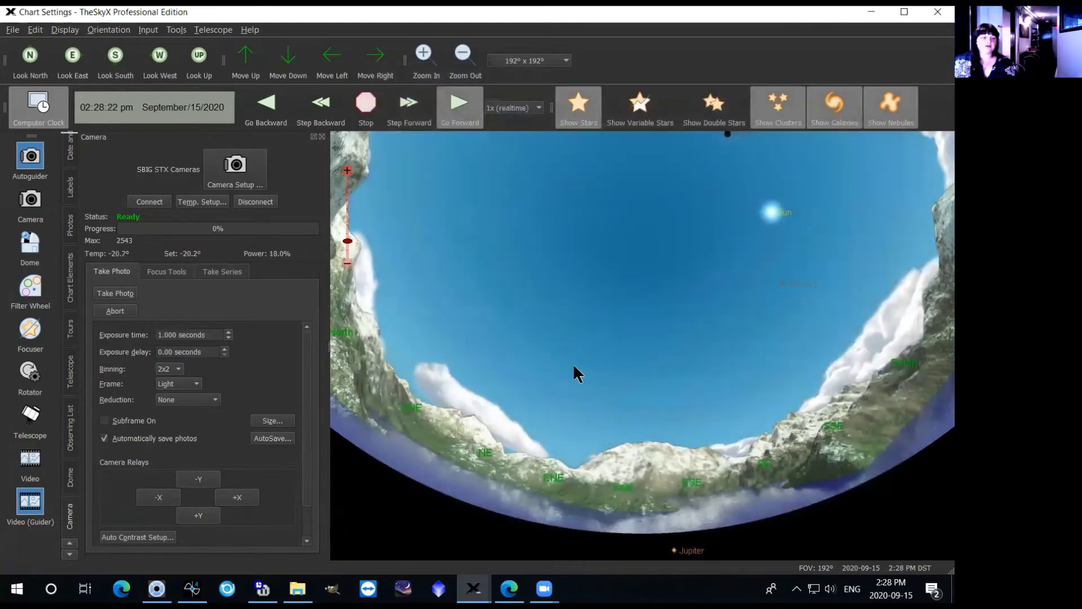
- In Focus Tools, set the exposure time to 1.000 seconds
click(167, 272)
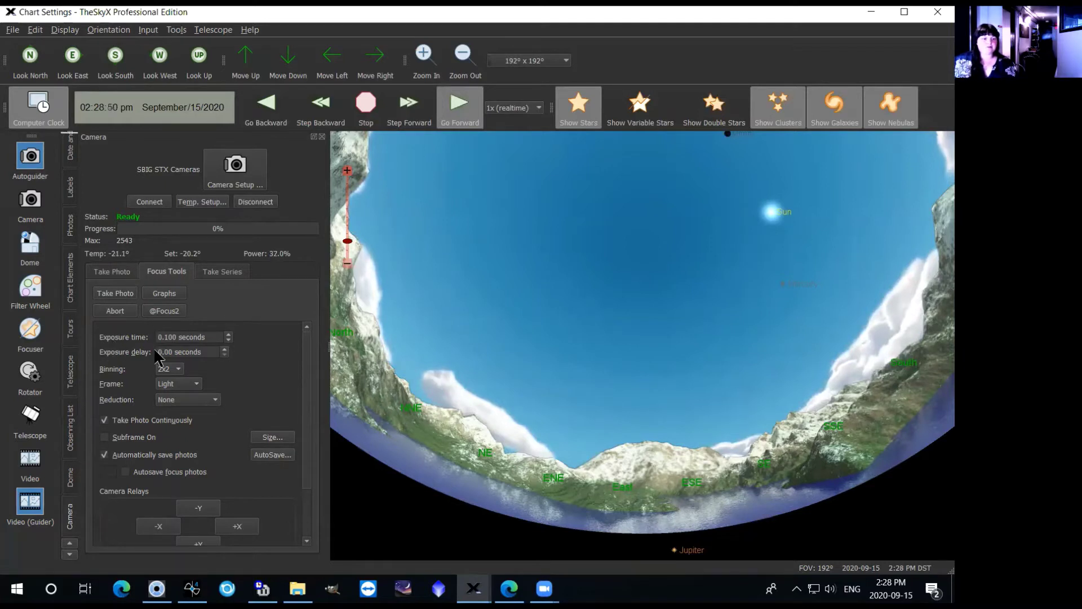
click(175, 336)
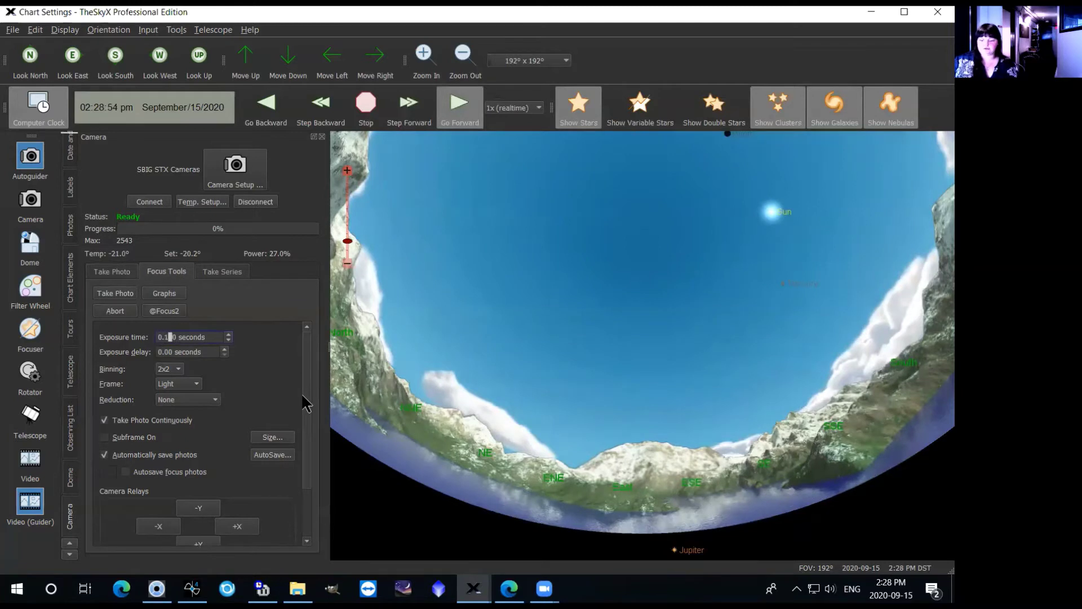
key(BackSpace)
text(0)
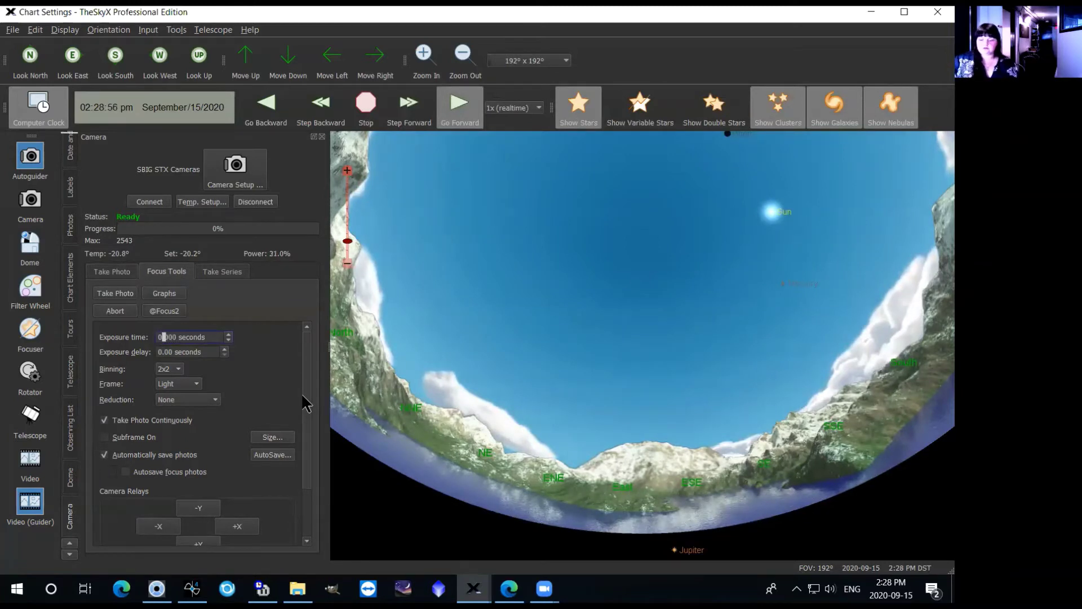
key(BackSpace)
text(1)
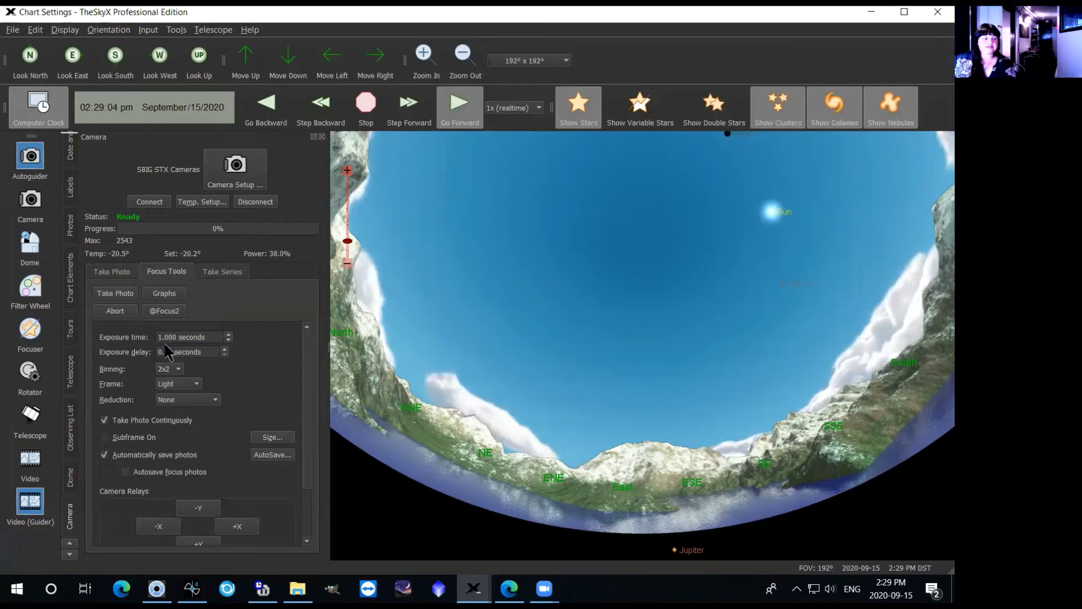
- Keep 2x2 binning and change the frame type from Bias to Flat Field
click(178, 371)
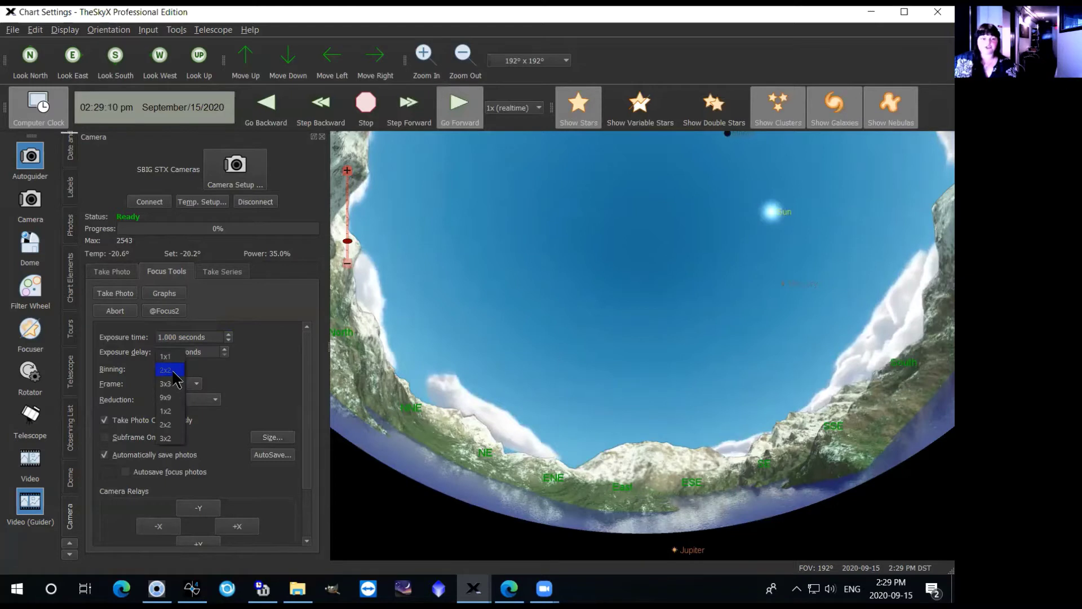
click(174, 373)
click(193, 386)
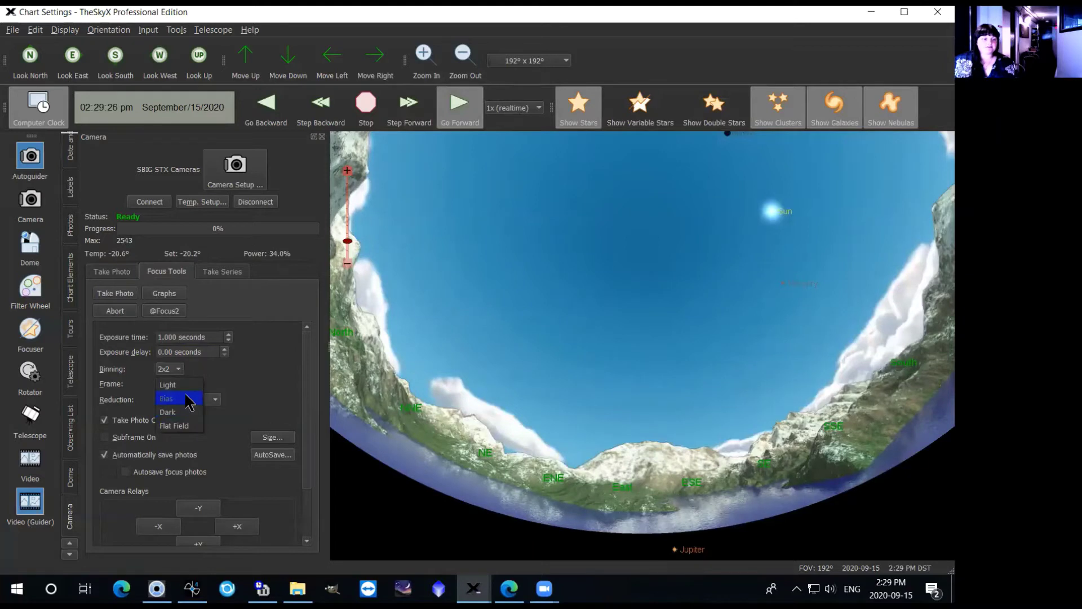
click(188, 398)
click(186, 384)
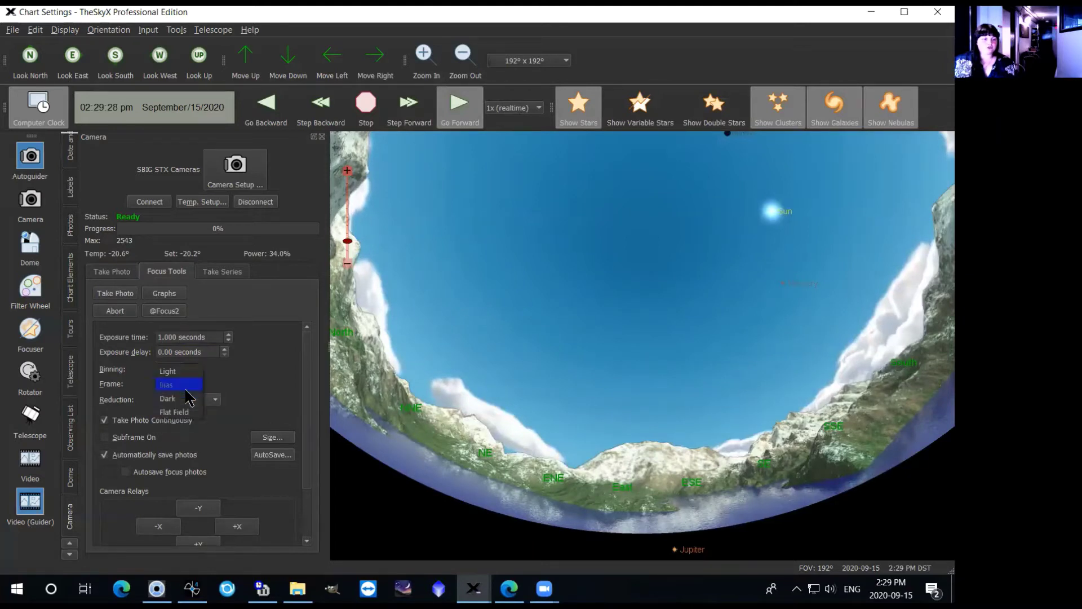
click(178, 413)
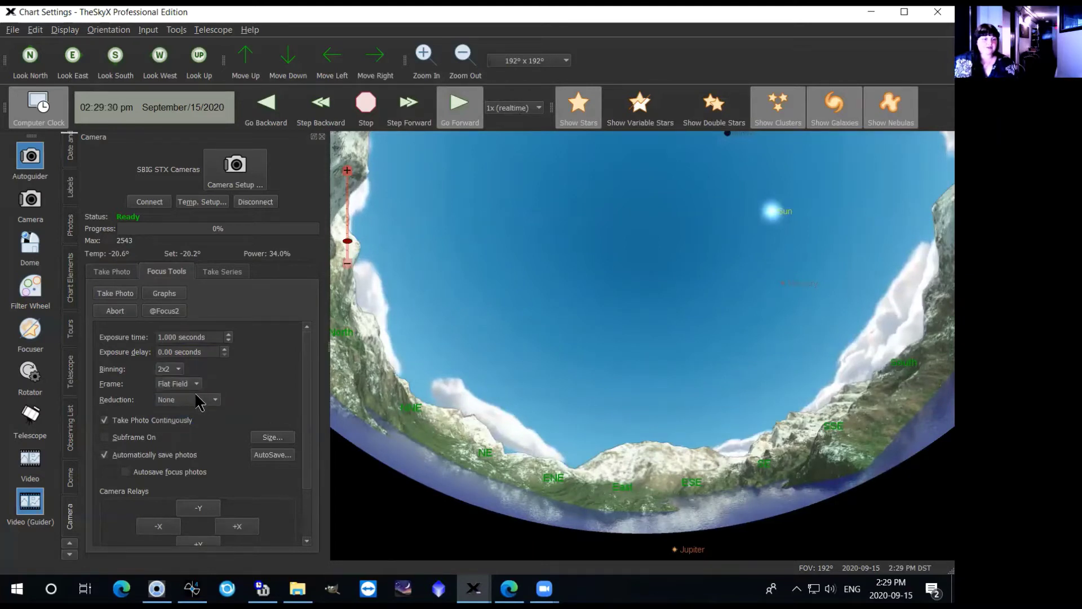
- Start continuous Flat Field exposures, trying dark subtraction before leaving Reduction at None
click(115, 293)
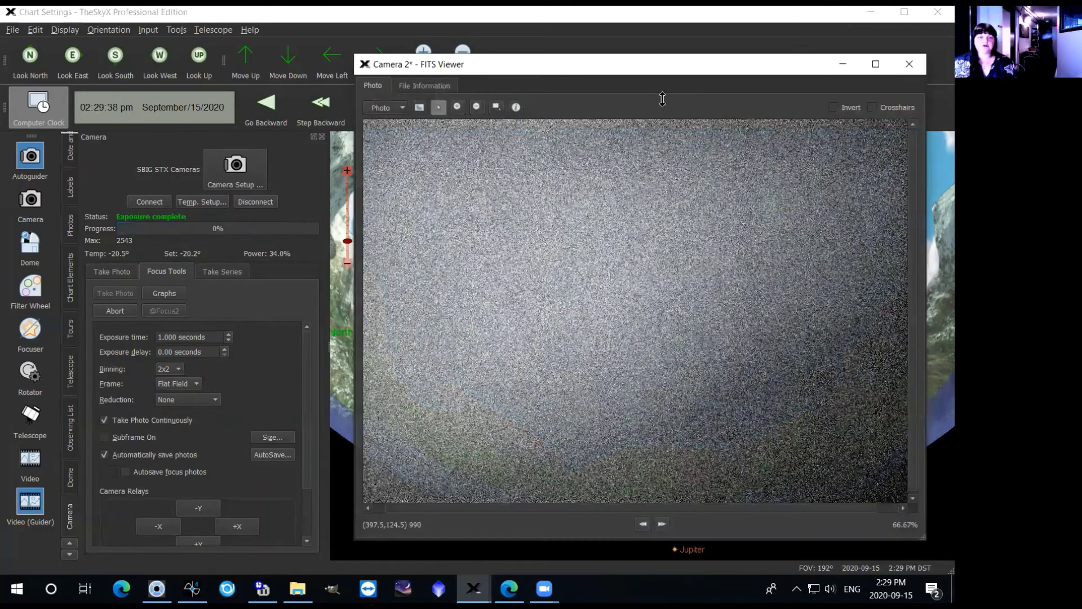
drag(630, 75, 624, 74)
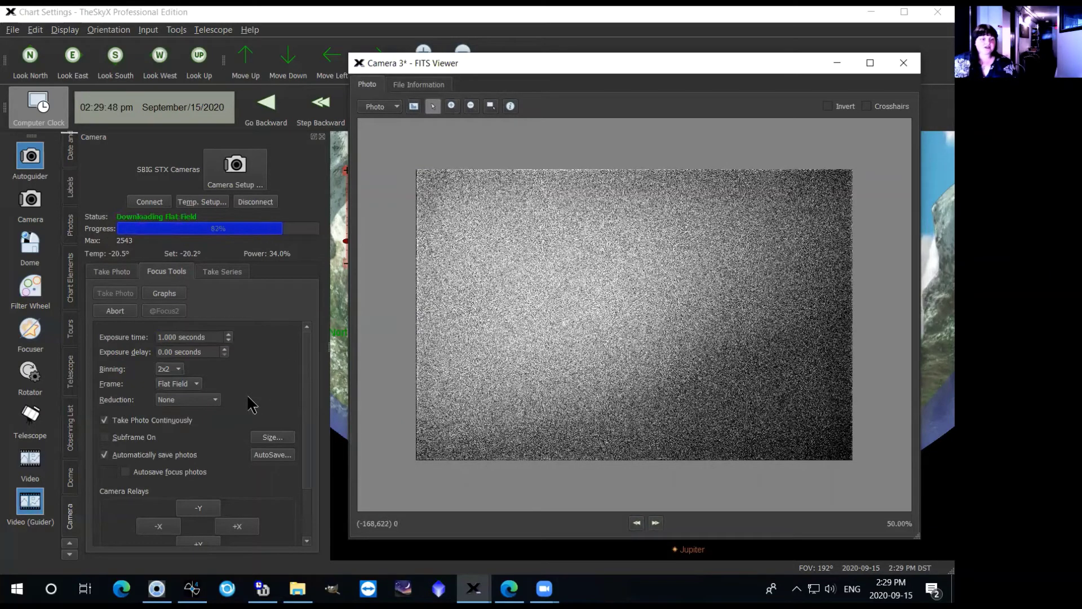
click(185, 398)
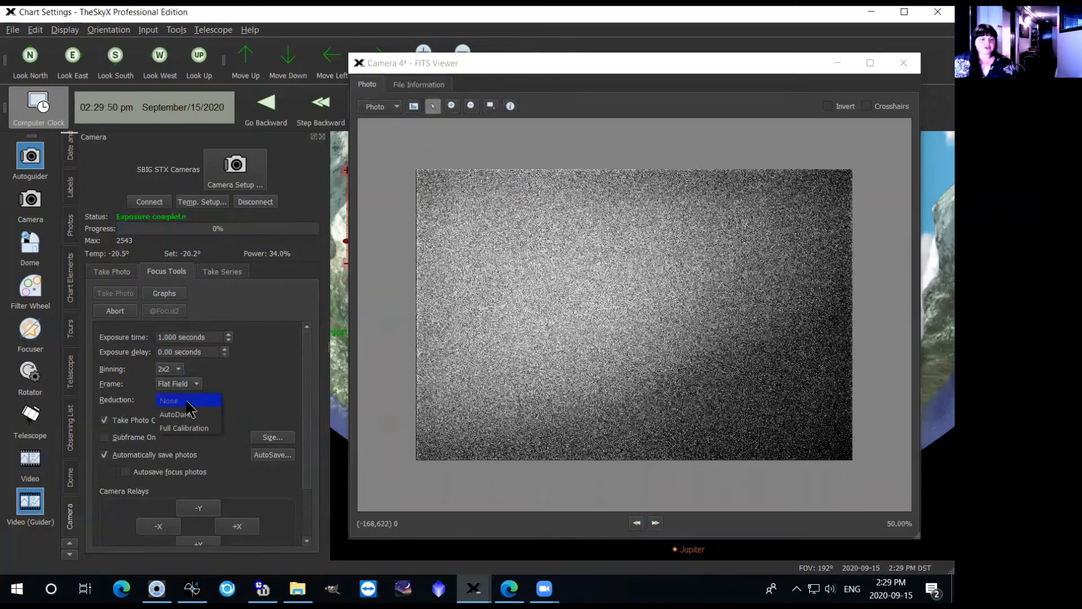
click(188, 414)
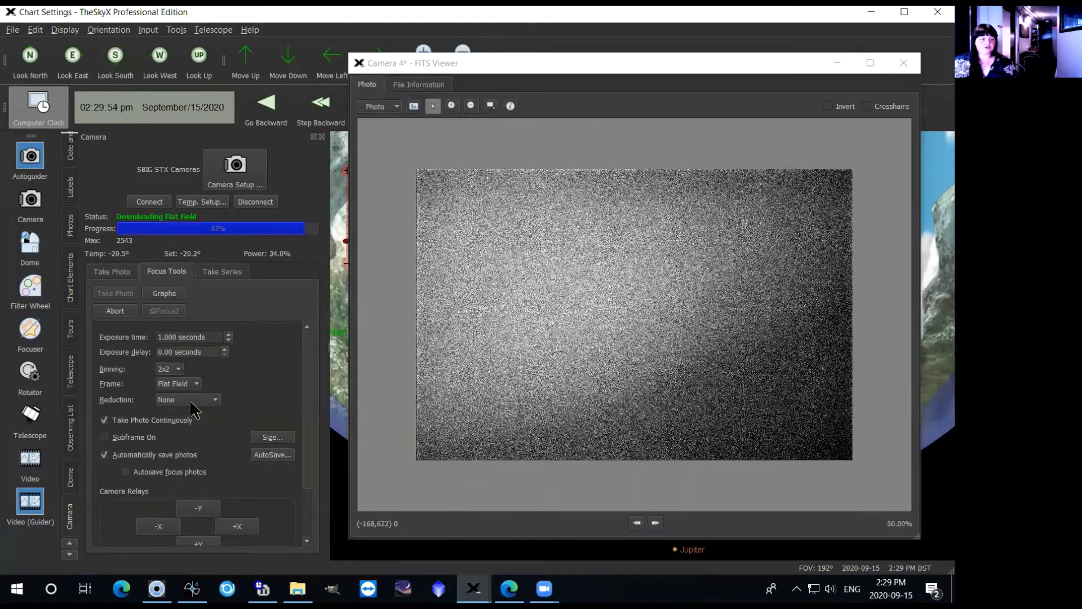
scroll(192, 401, down, 1)
click(188, 400)
click(180, 399)
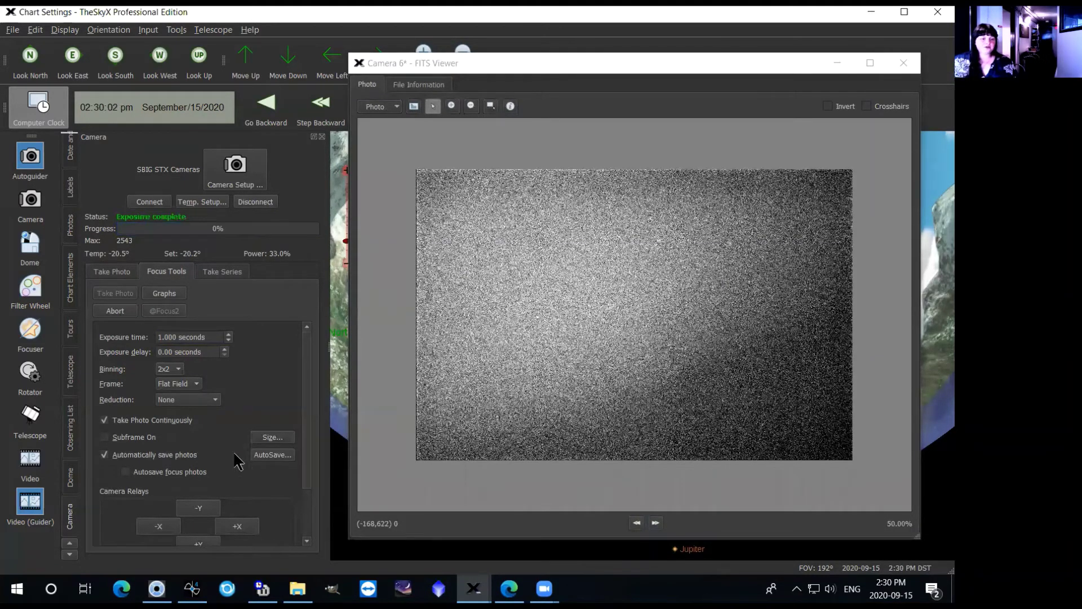
- Abort the continuous exposure loop so the camera returns to Ready
scroll(262, 496, down, 2)
scroll(286, 532, up, 2)
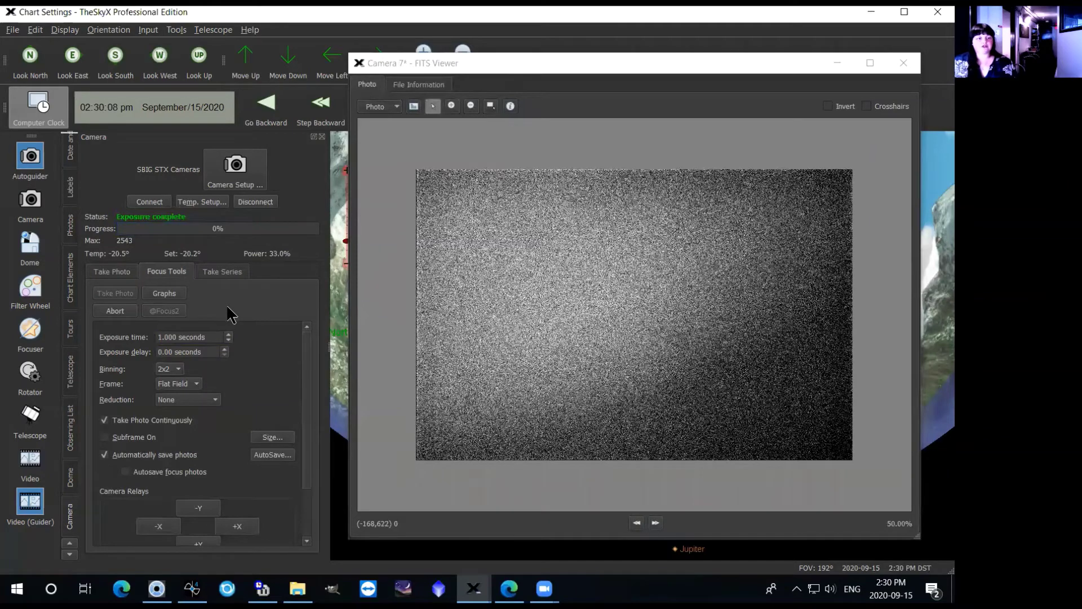
click(507, 70)
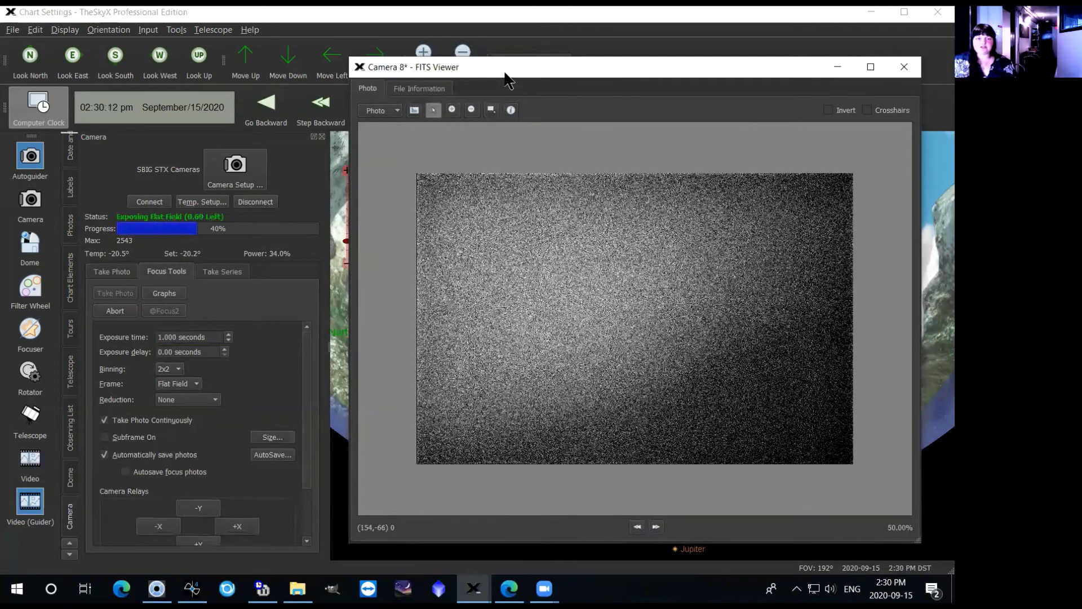
click(115, 310)
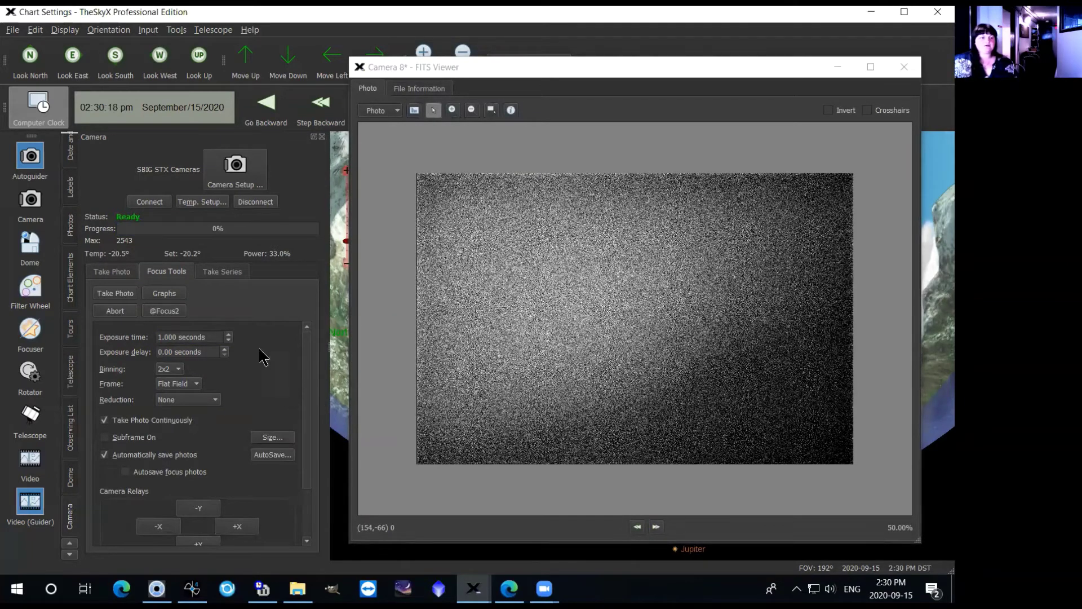
- Show the Take Series setup of 20 Bias frames and enlarge the settings pane
click(211, 273)
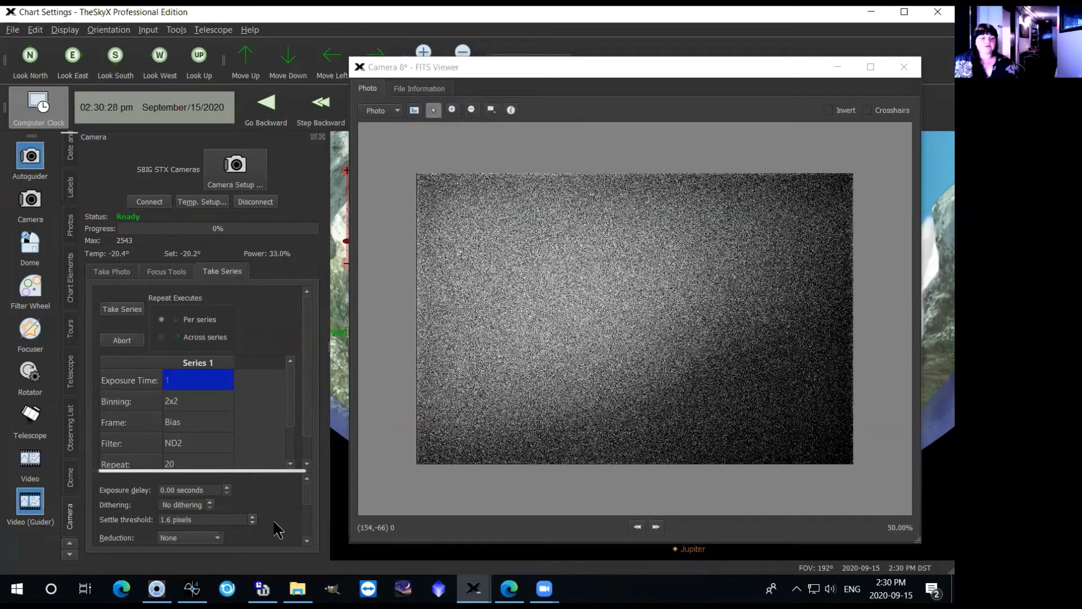
scroll(277, 534, down, 3)
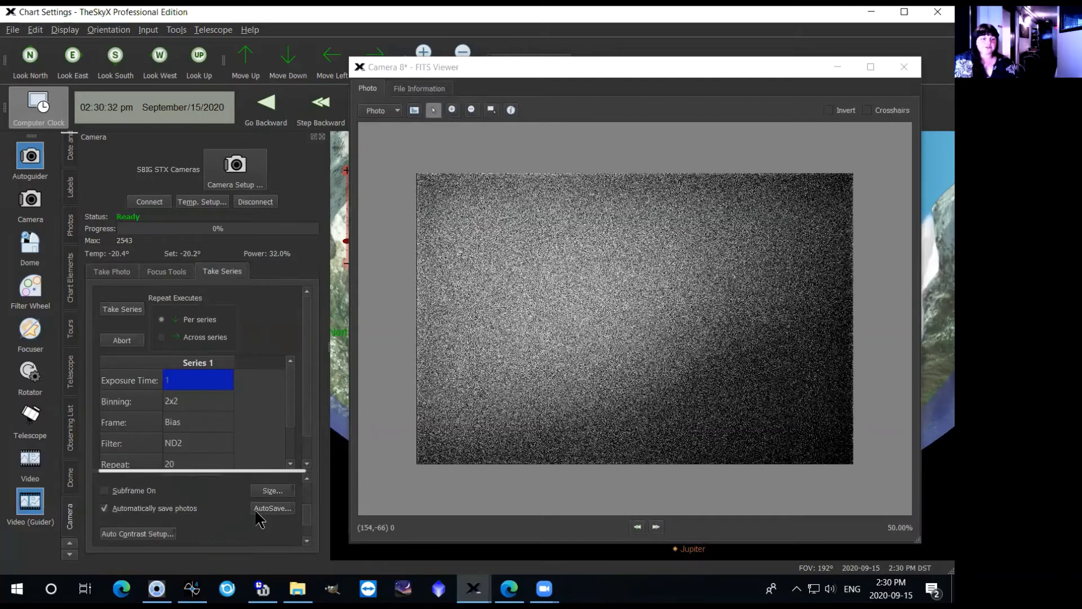
click(121, 271)
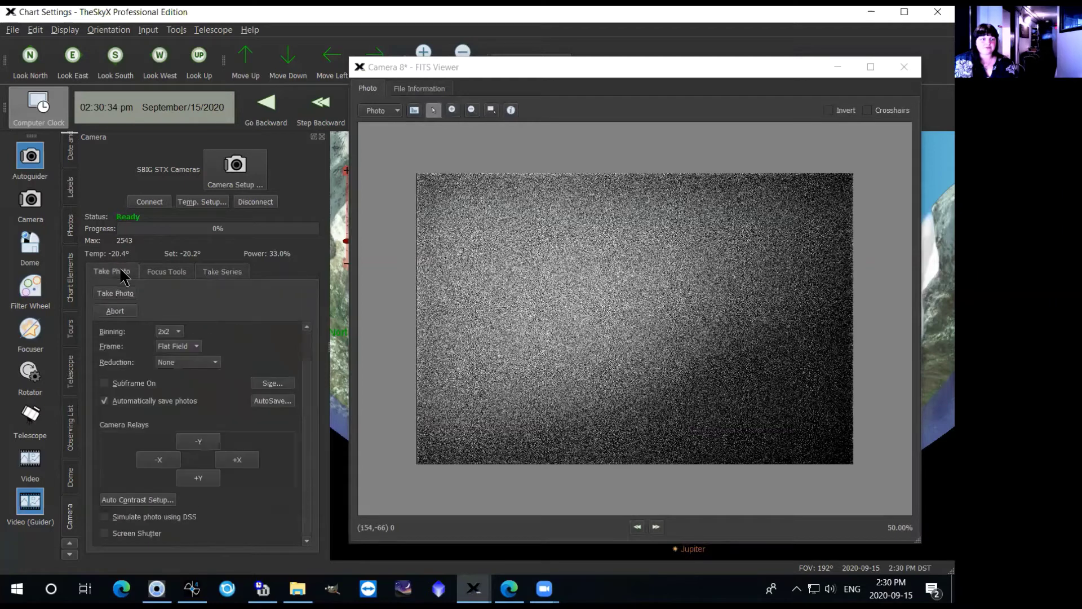
click(169, 272)
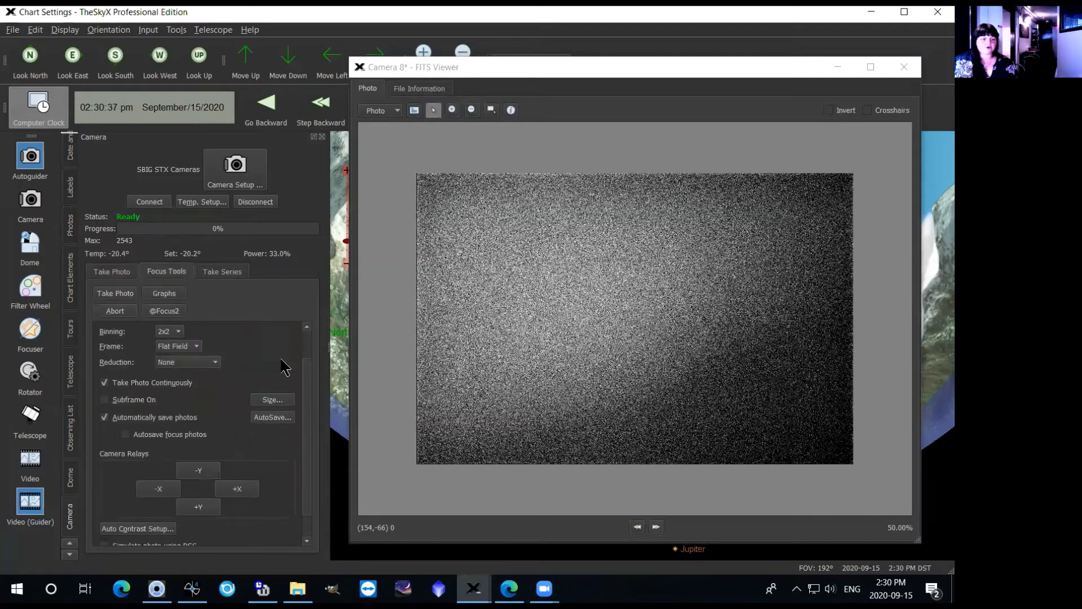
click(231, 276)
drag(236, 471, 240, 431)
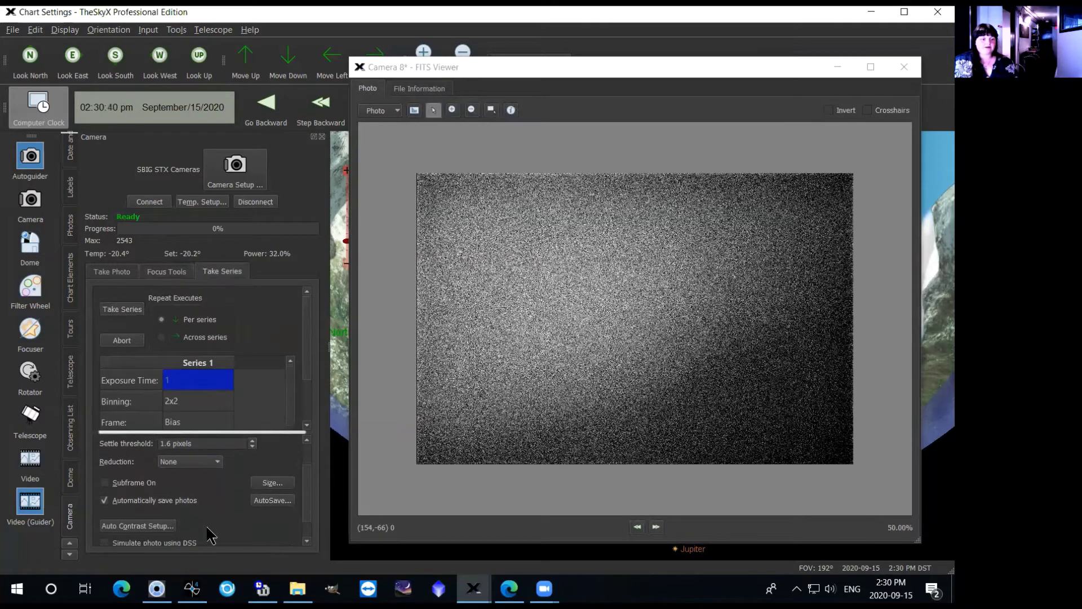
- In AutoSave Setup, browse for a destination and open Desktop's F20-2070 folder
click(261, 502)
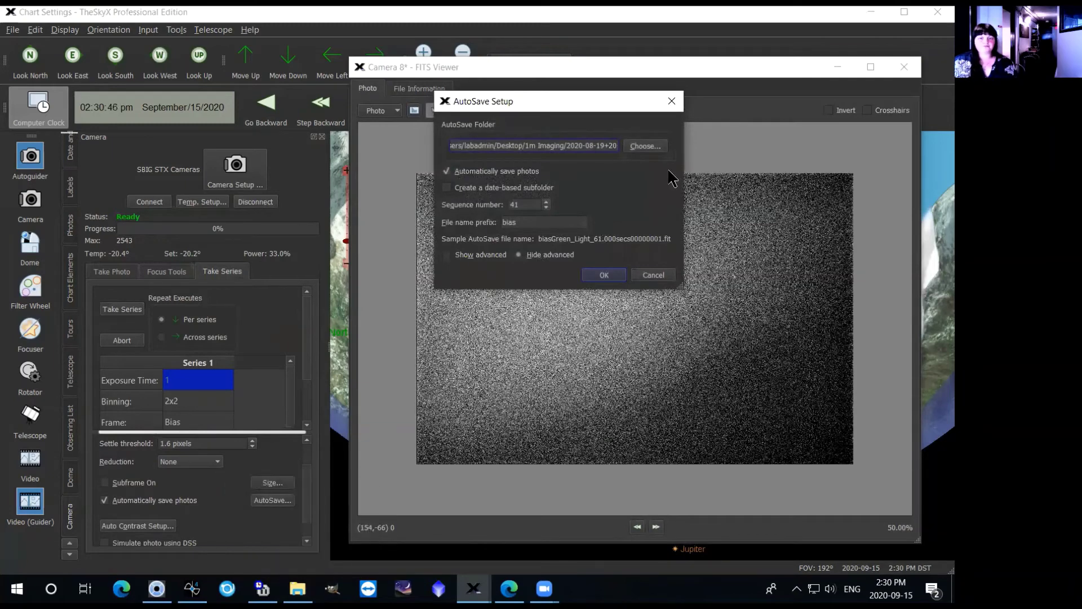
drag(587, 116, 578, 128)
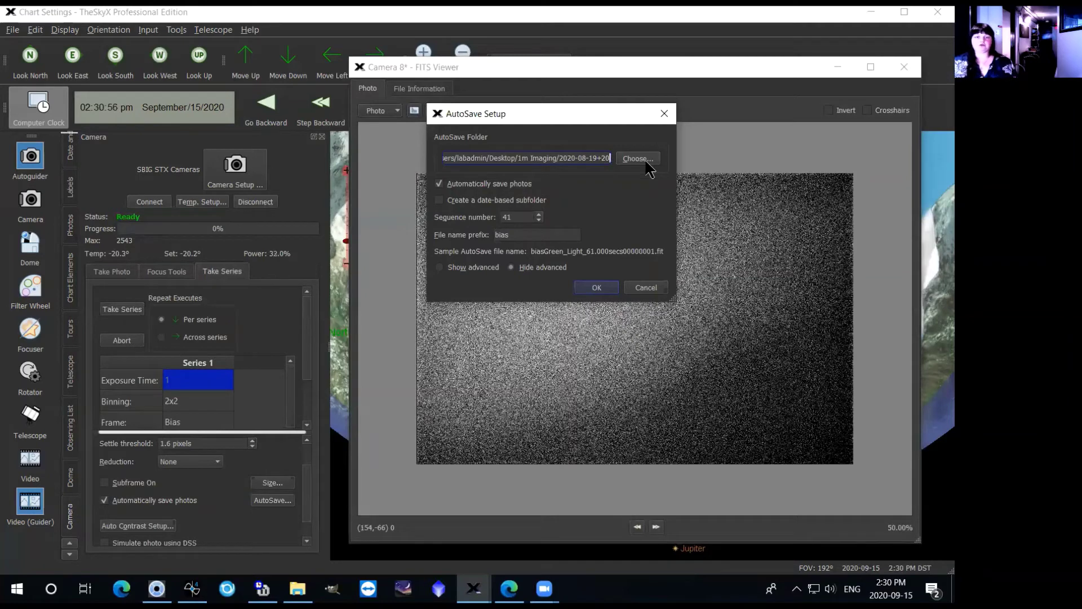
click(647, 163)
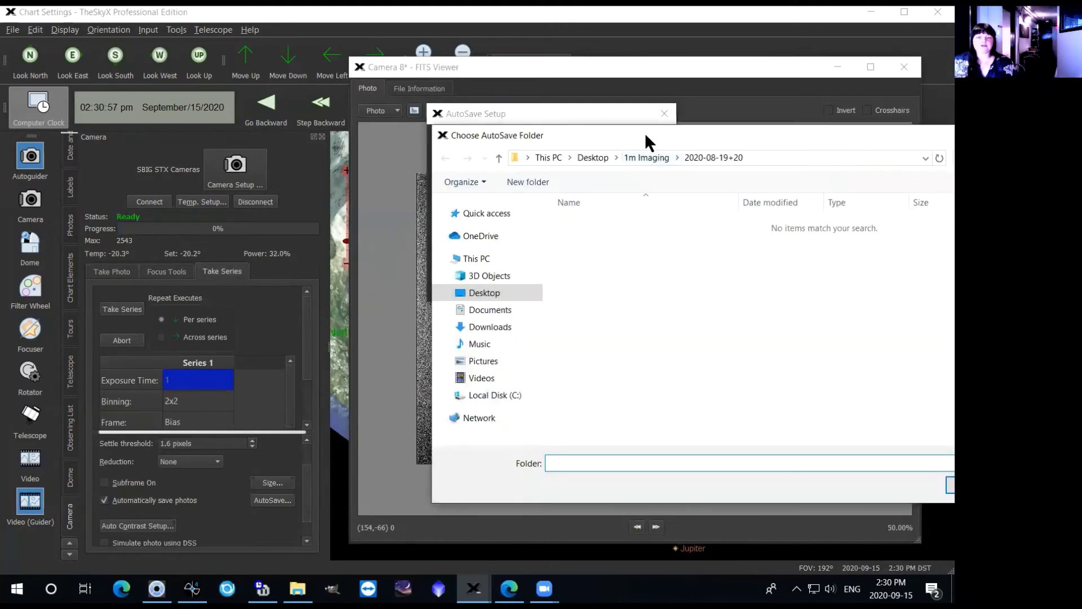
click(379, 149)
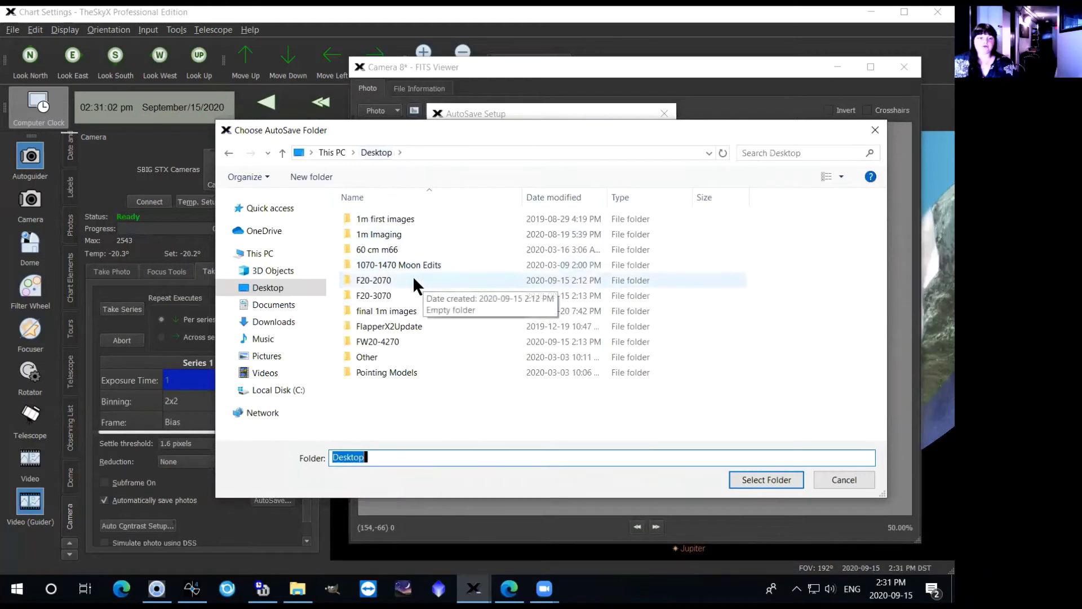
click(412, 280)
click(406, 295)
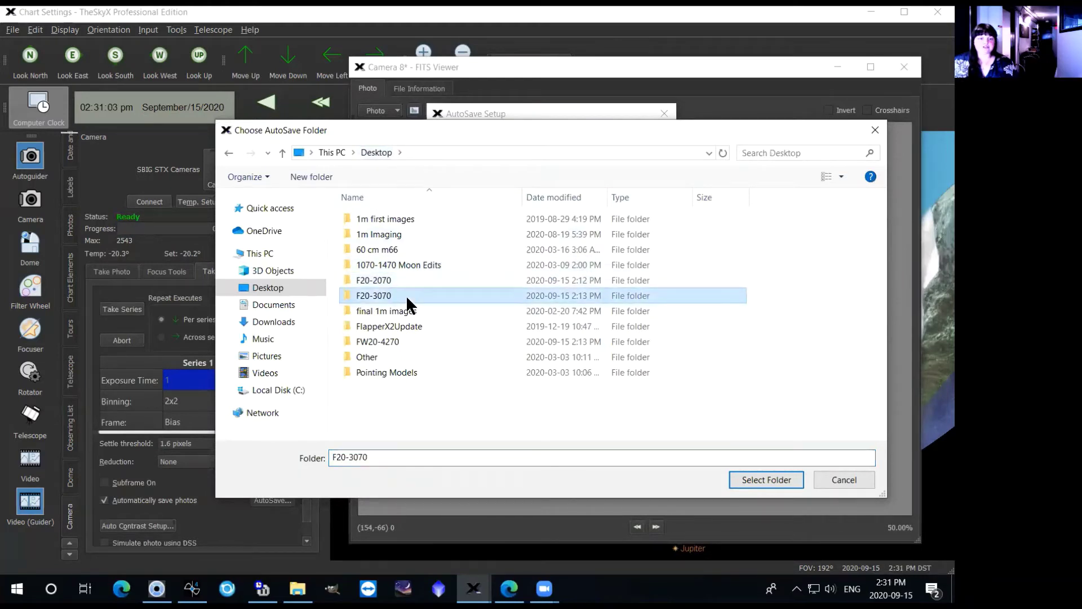
click(408, 341)
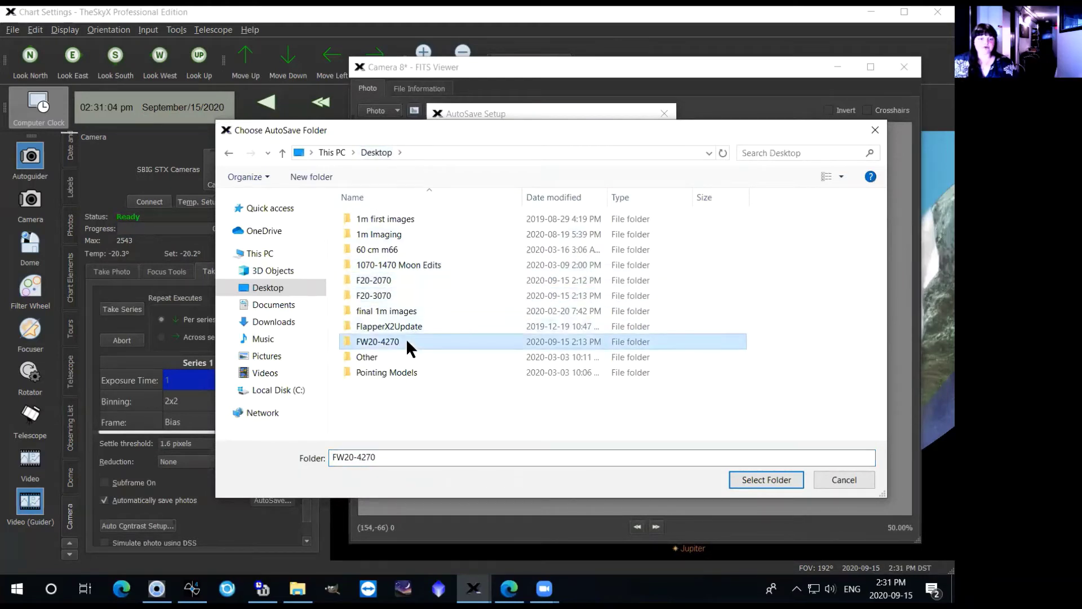
double_click(384, 280)
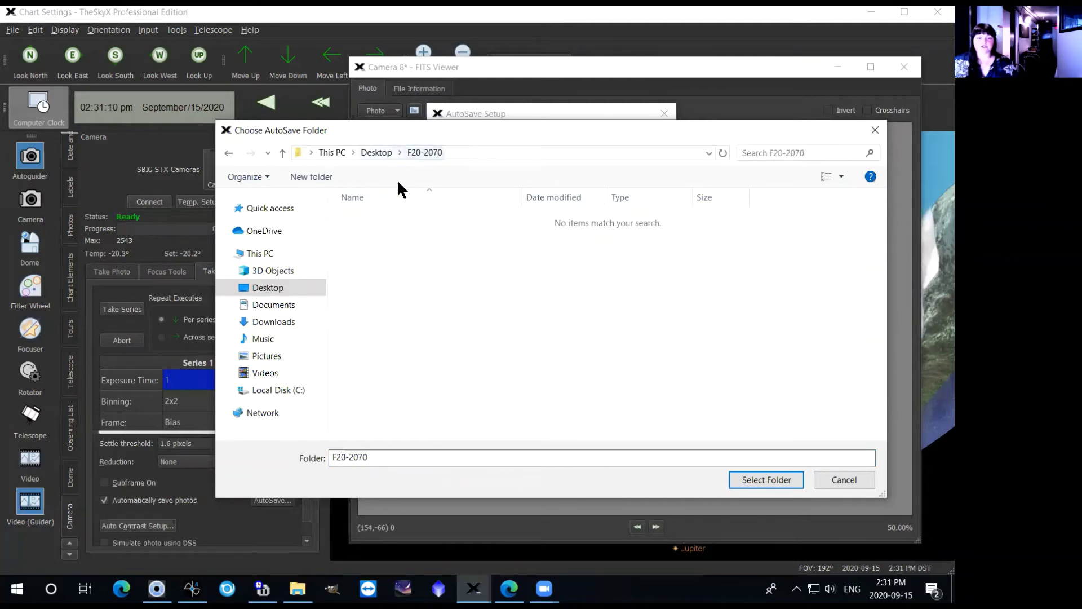
- Create a new folder named 2020-09-15+16 and open it
click(312, 176)
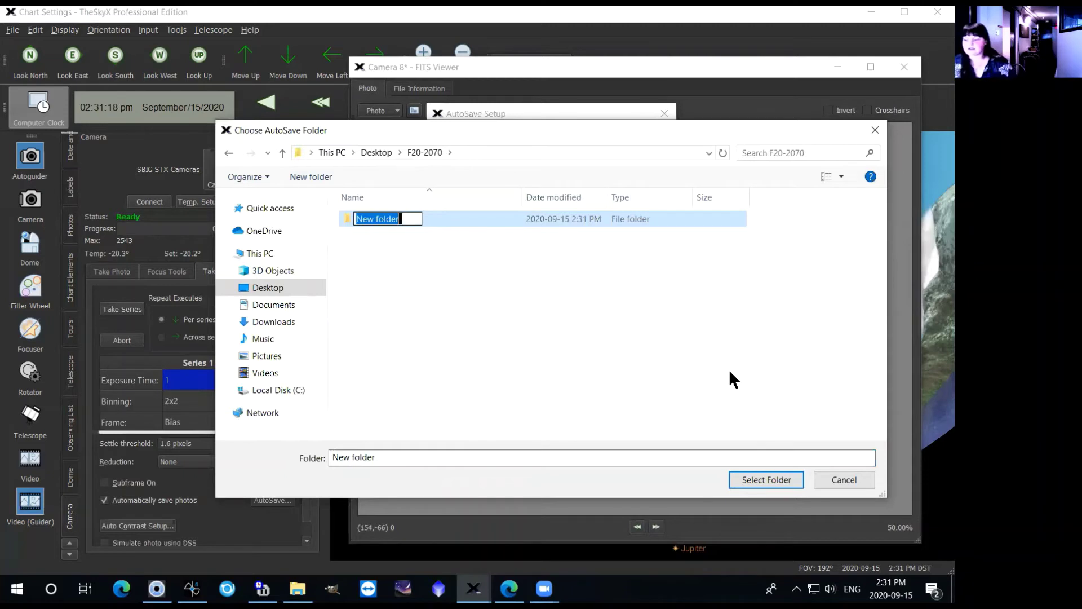
text(2020)
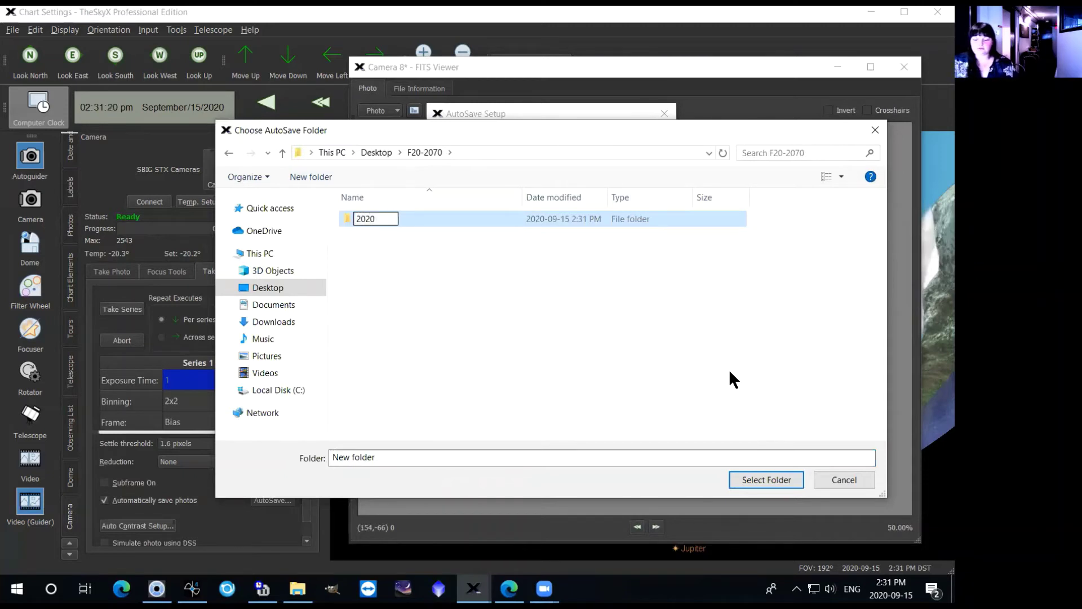
text(-09-)
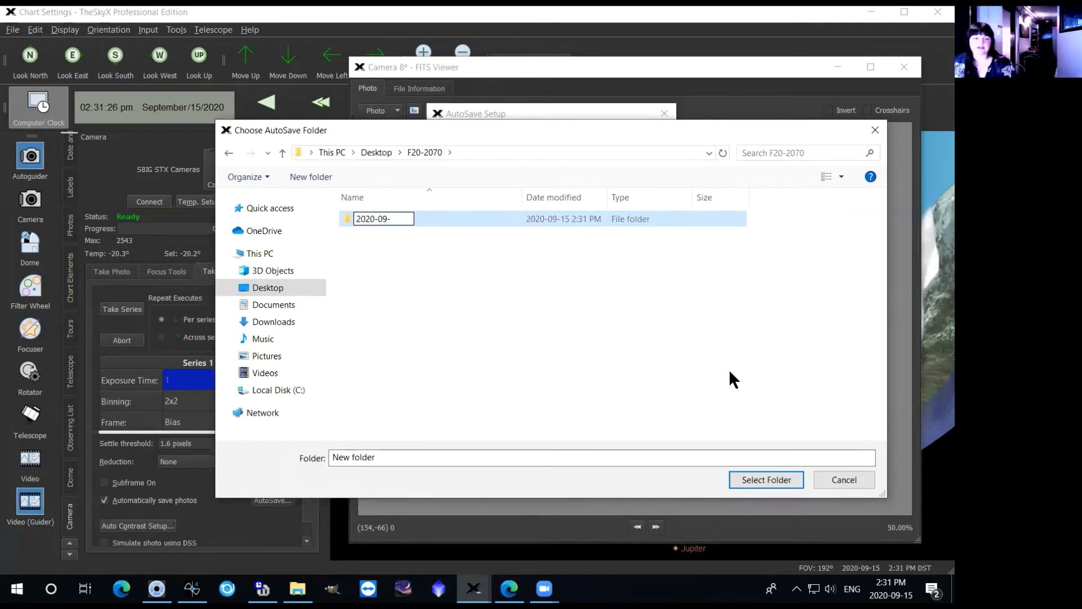
text(15)
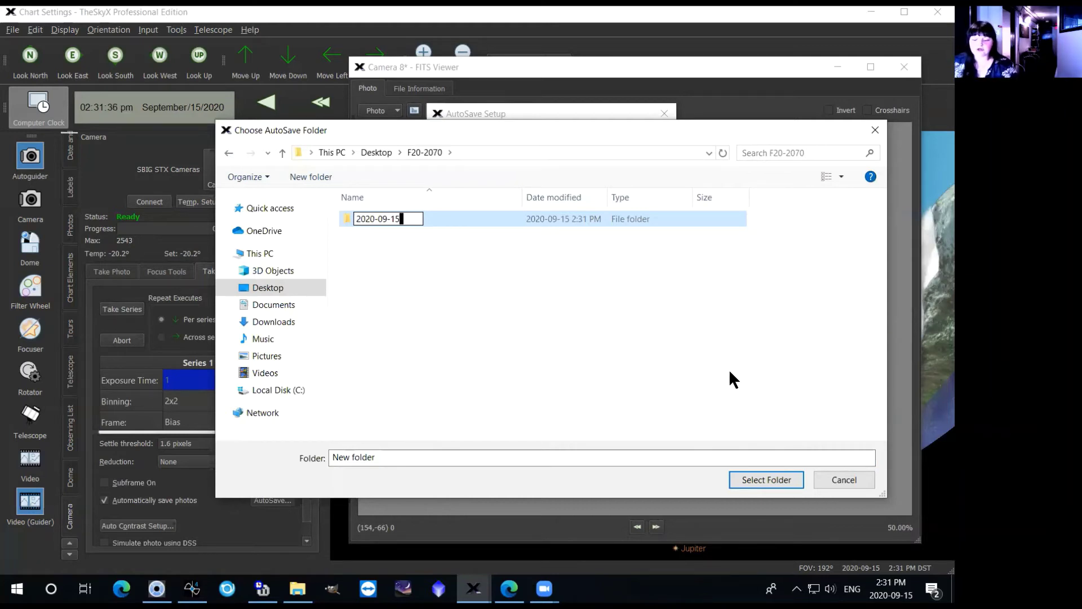
text(+)
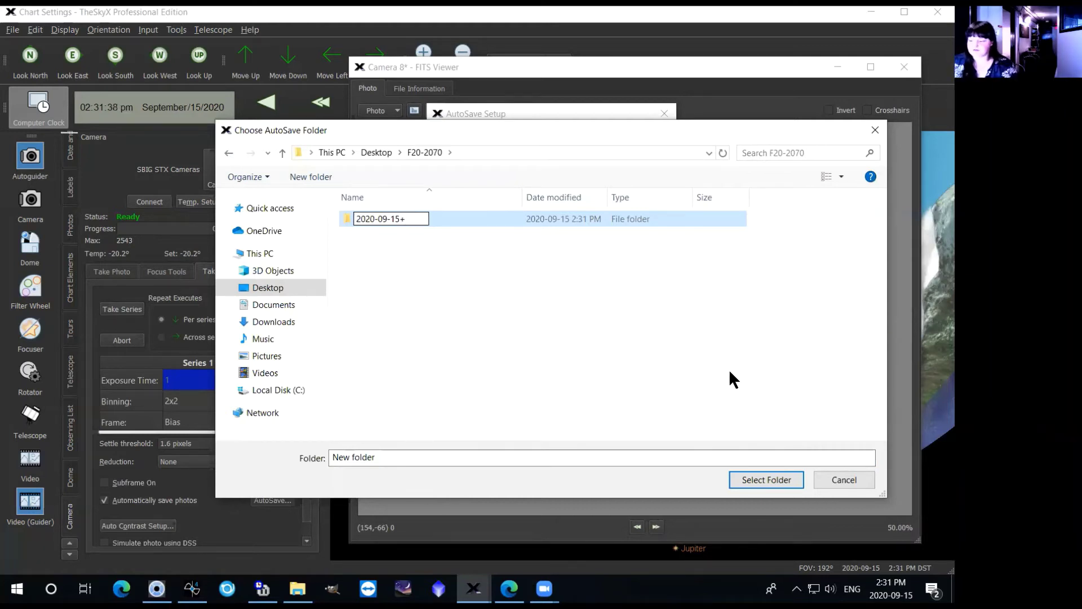
text(16)
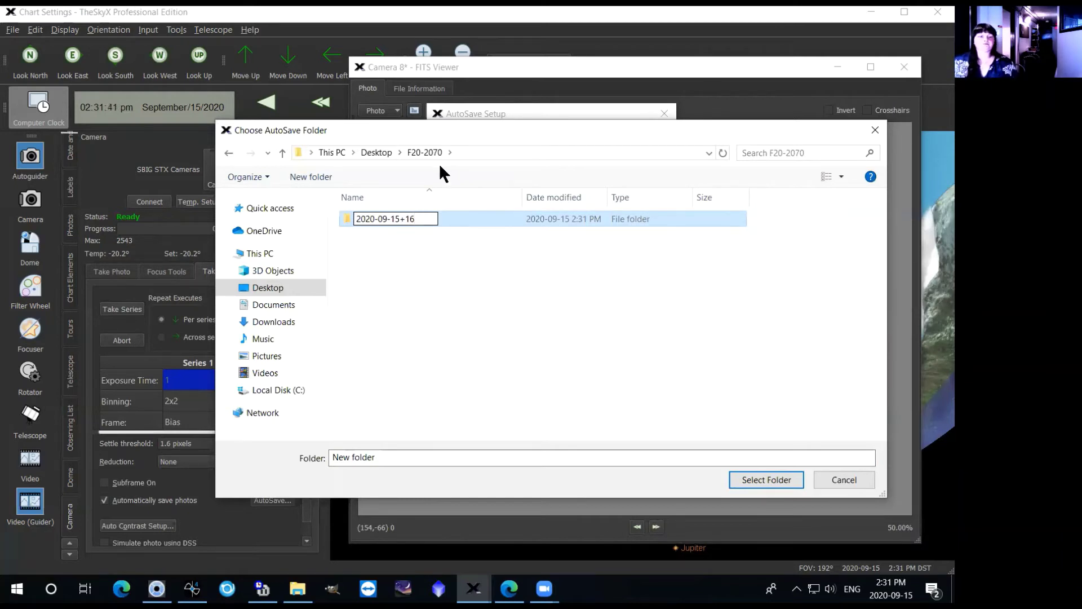
click(437, 218)
double_click(438, 218)
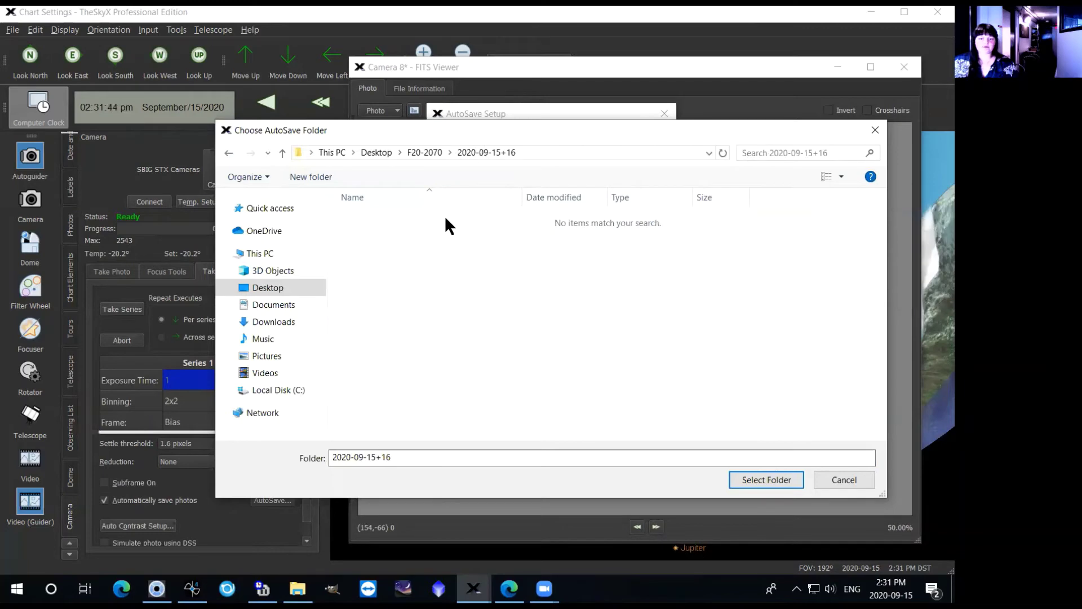
- Confirm the 2020-09-15+16 folder, set the file name prefix to M1, and apply
click(749, 476)
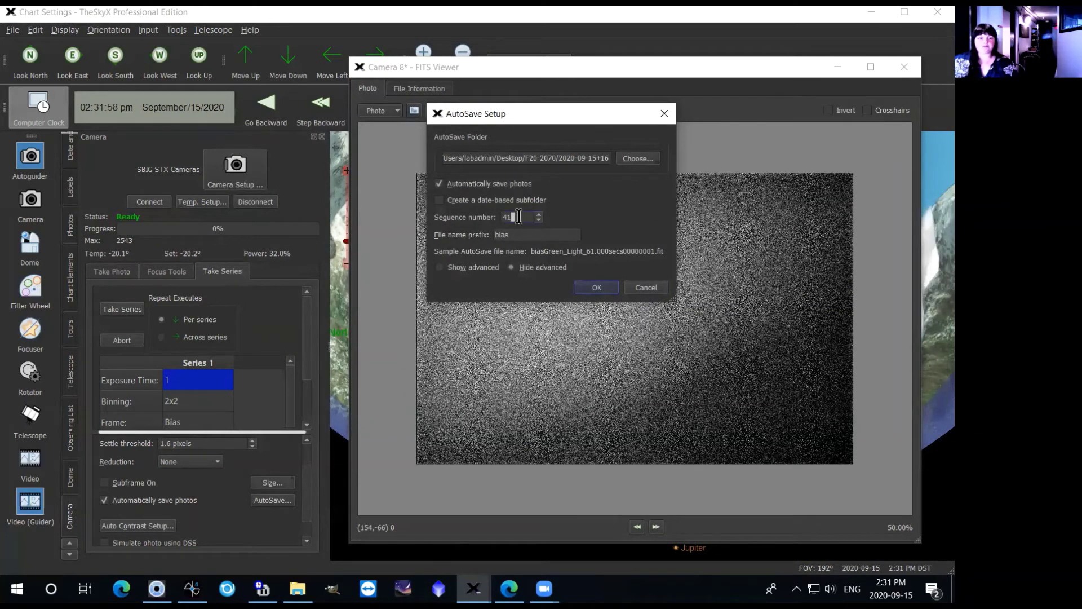
text(1)
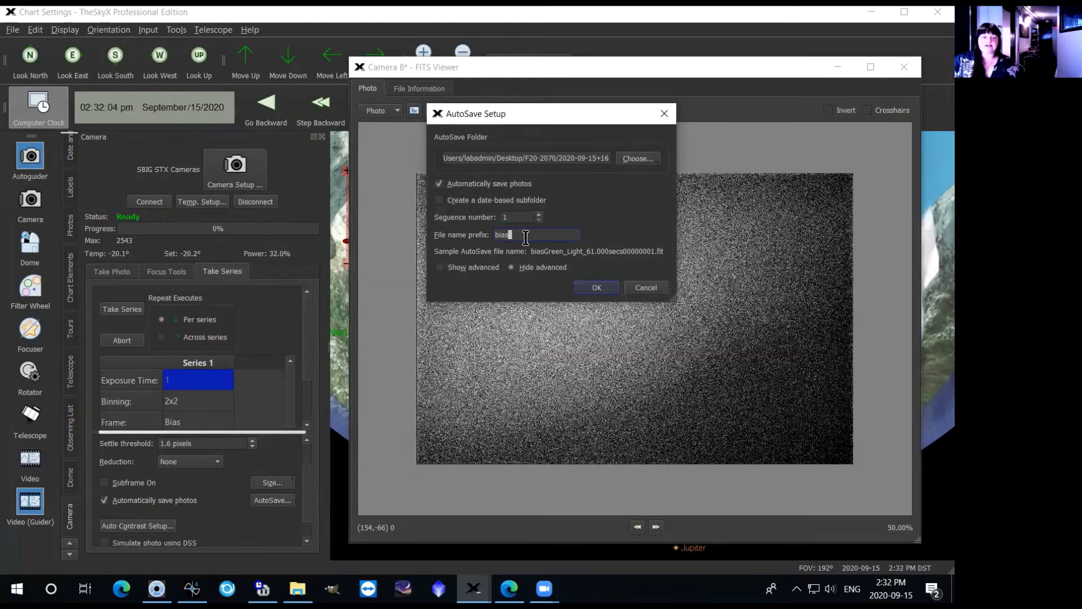
click(525, 237)
key(BackSpace)
key(BackSpace)
key(BackSpace)
key(BackSpace)
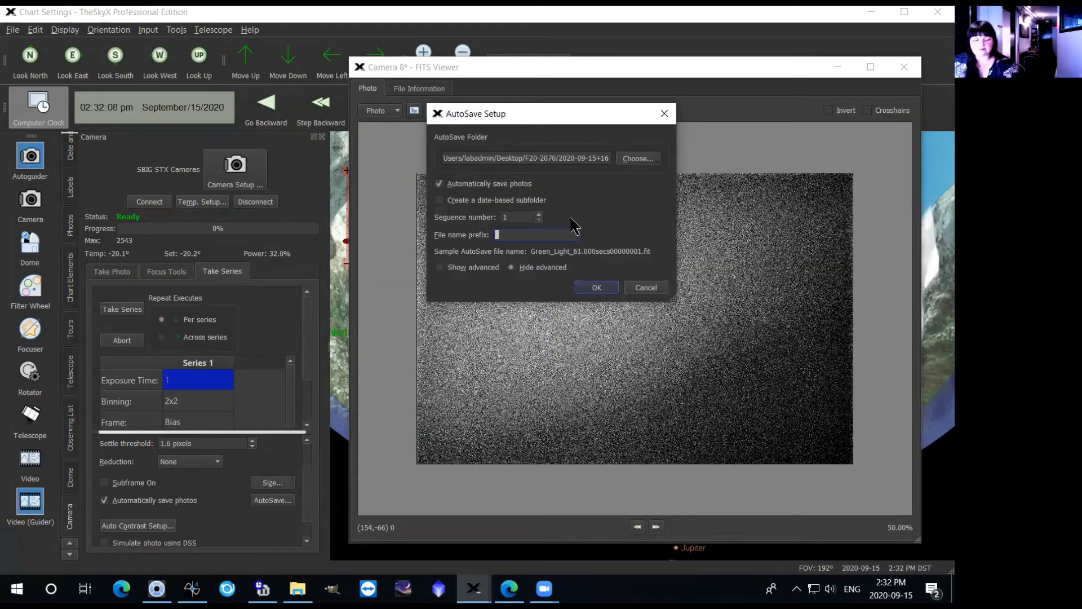
text(M1)
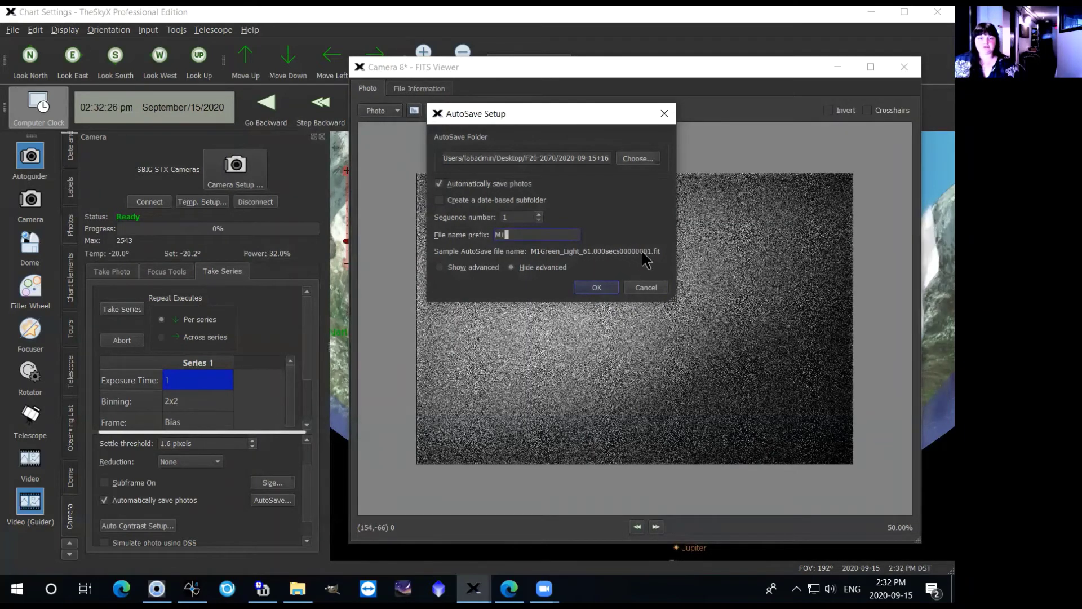
click(597, 287)
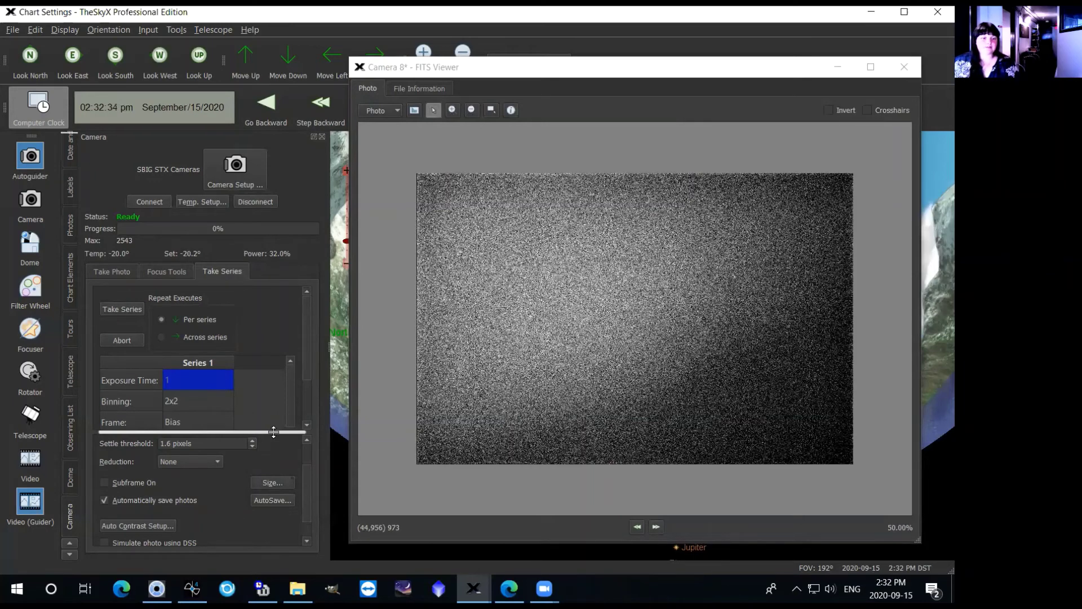
- Set Series 1 to a 1-second exposure, 2x2 binning and Bias frame type
drag(274, 431, 269, 496)
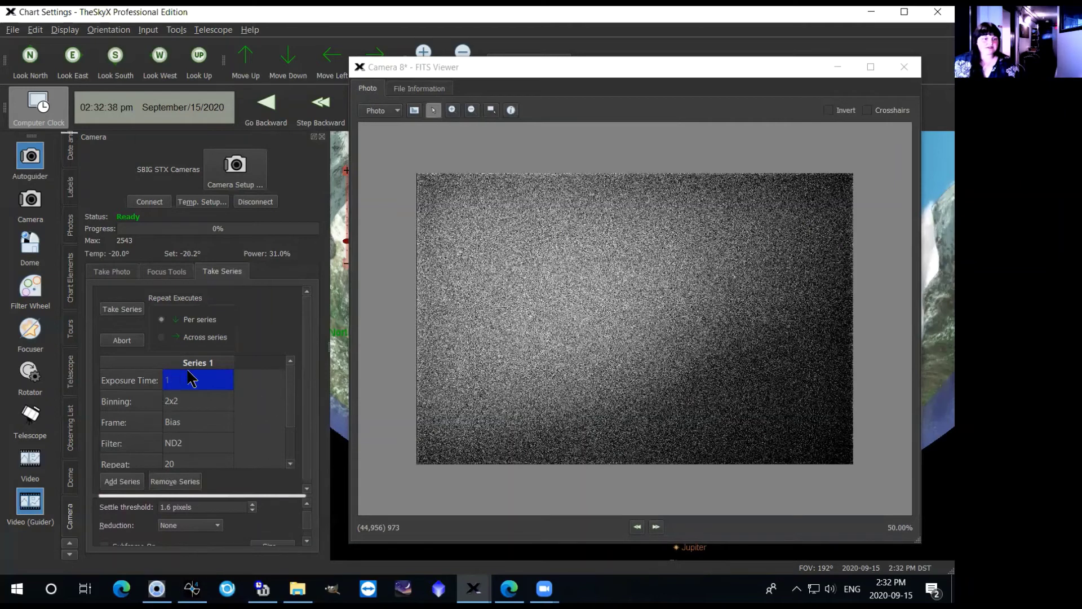
scroll(256, 418, down, 2)
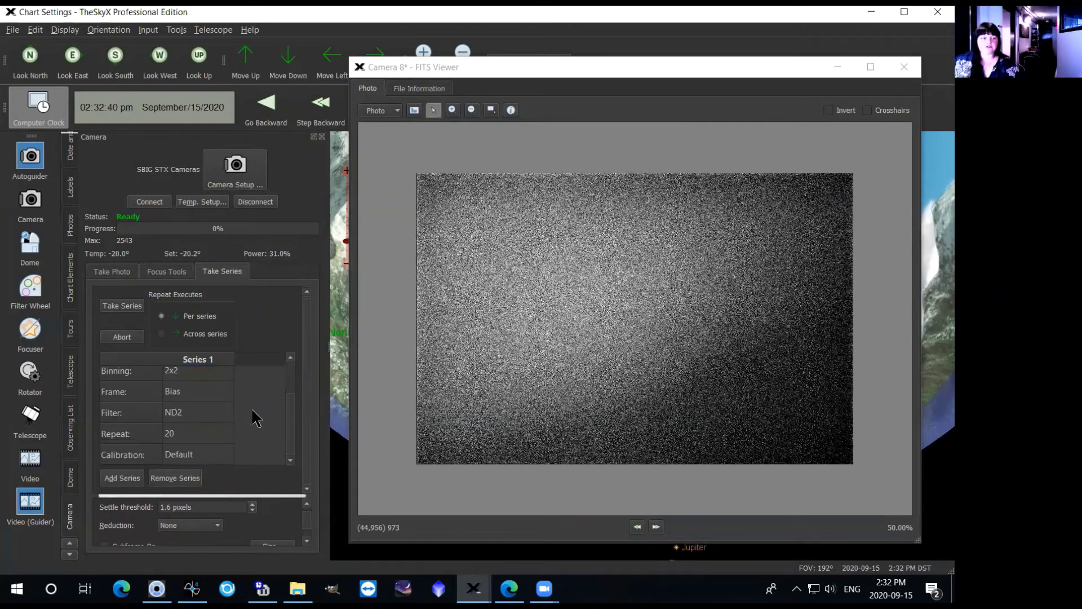
scroll(257, 419, up, 2)
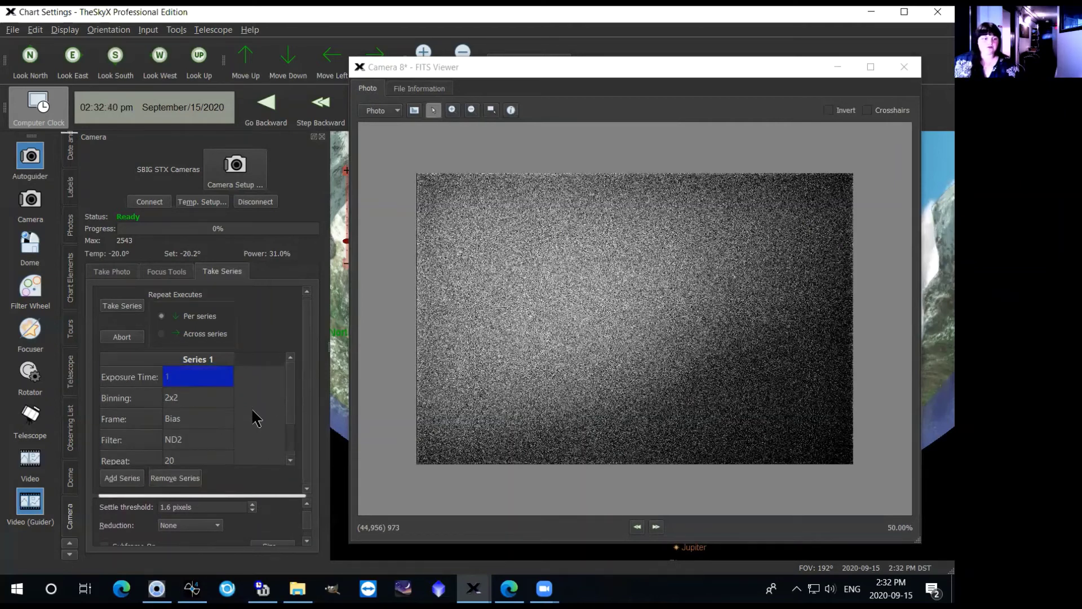
click(188, 383)
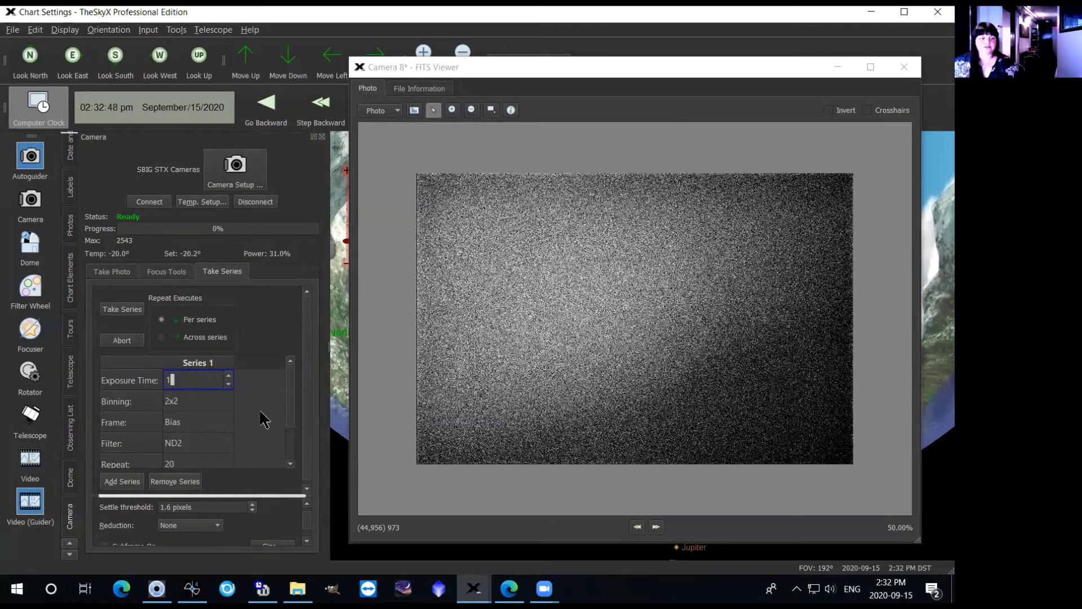
key(Return)
click(212, 399)
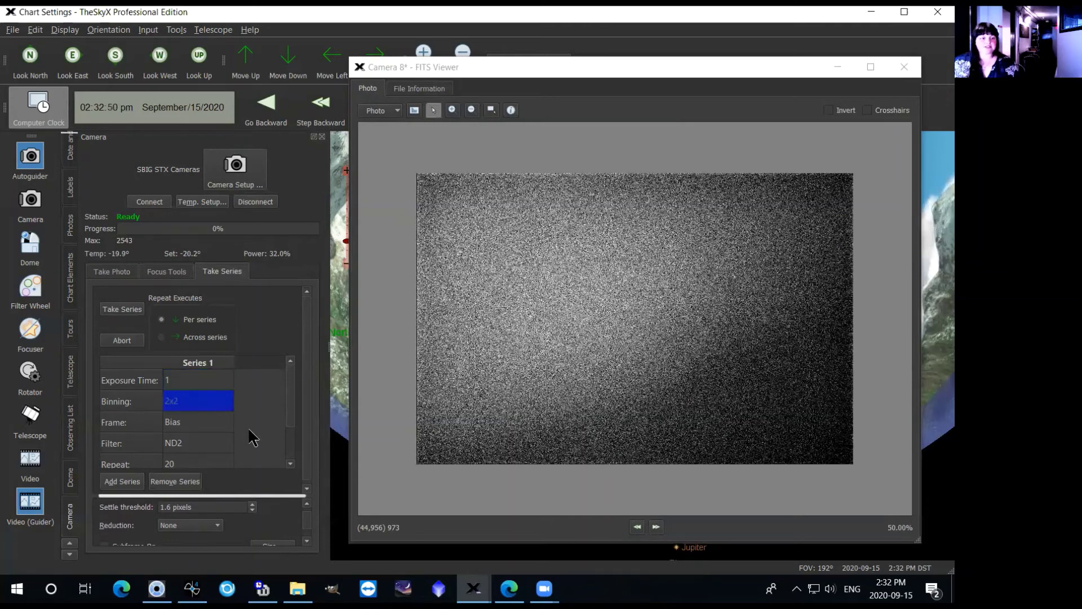
click(214, 424)
click(214, 424)
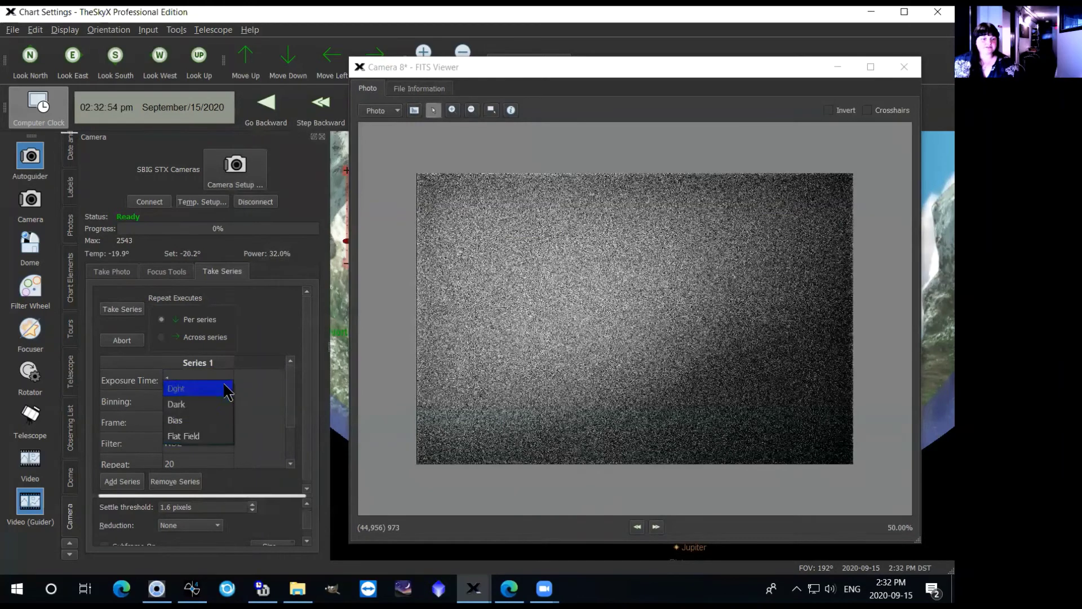
click(223, 420)
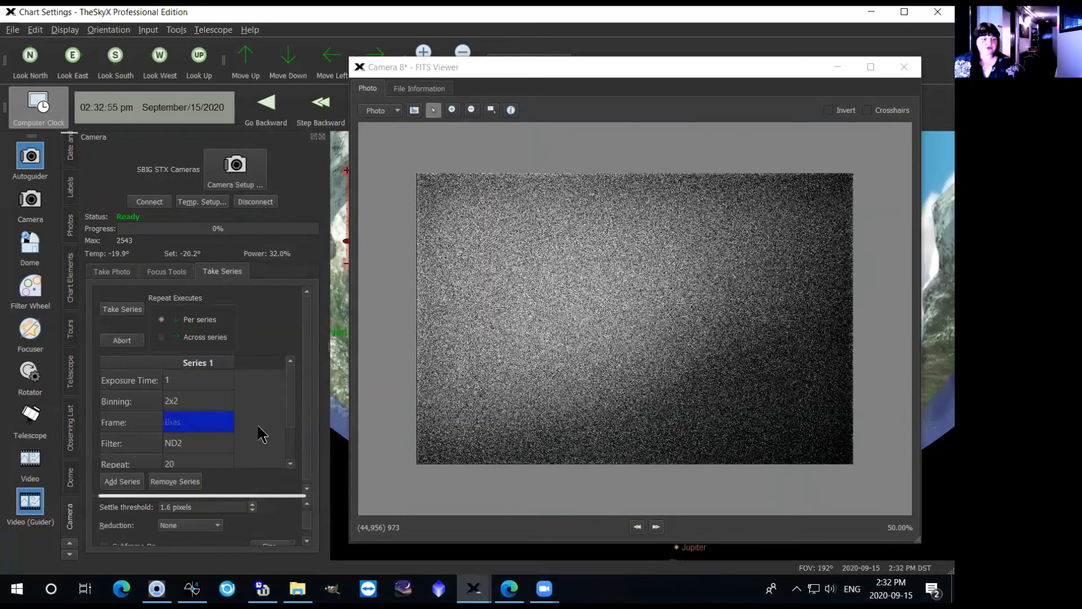
- Choose the Red filter, set 10 repeats, keep Bias, and start the series
click(208, 456)
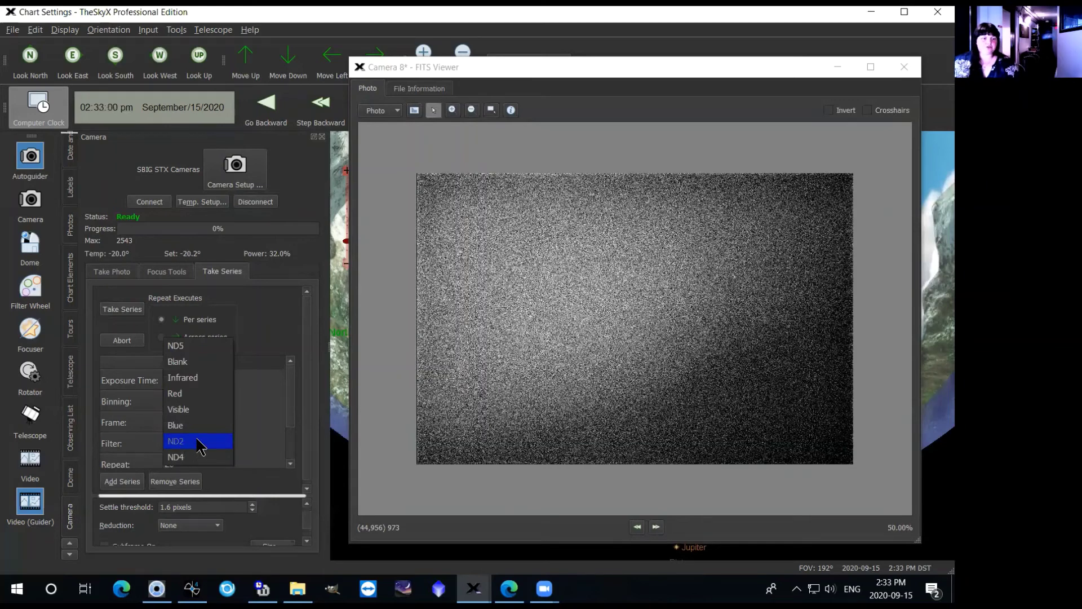
click(189, 394)
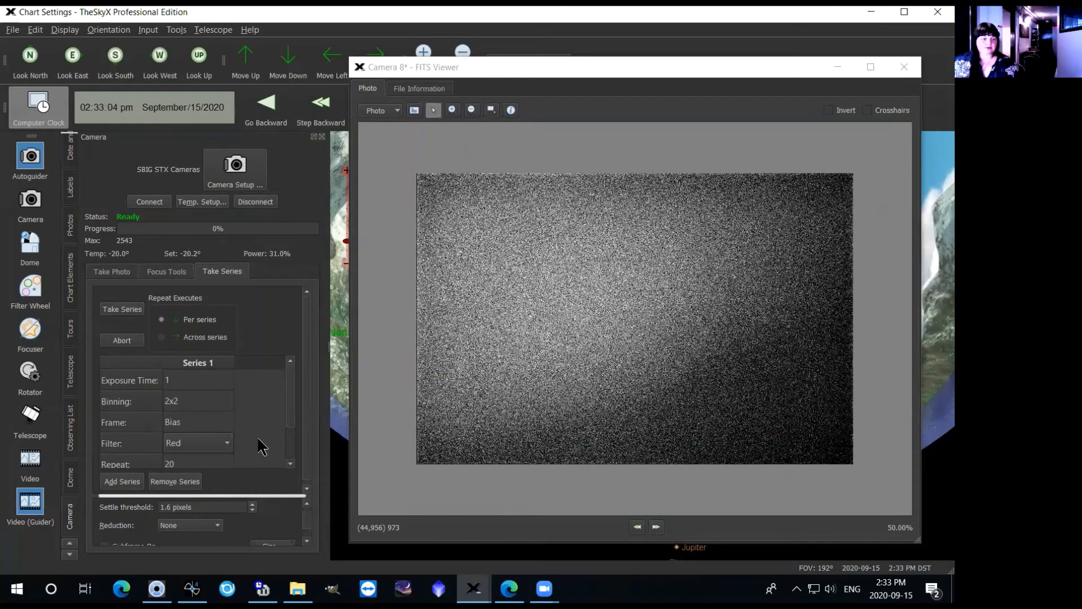
scroll(258, 442, down, 1)
click(188, 435)
text(20)
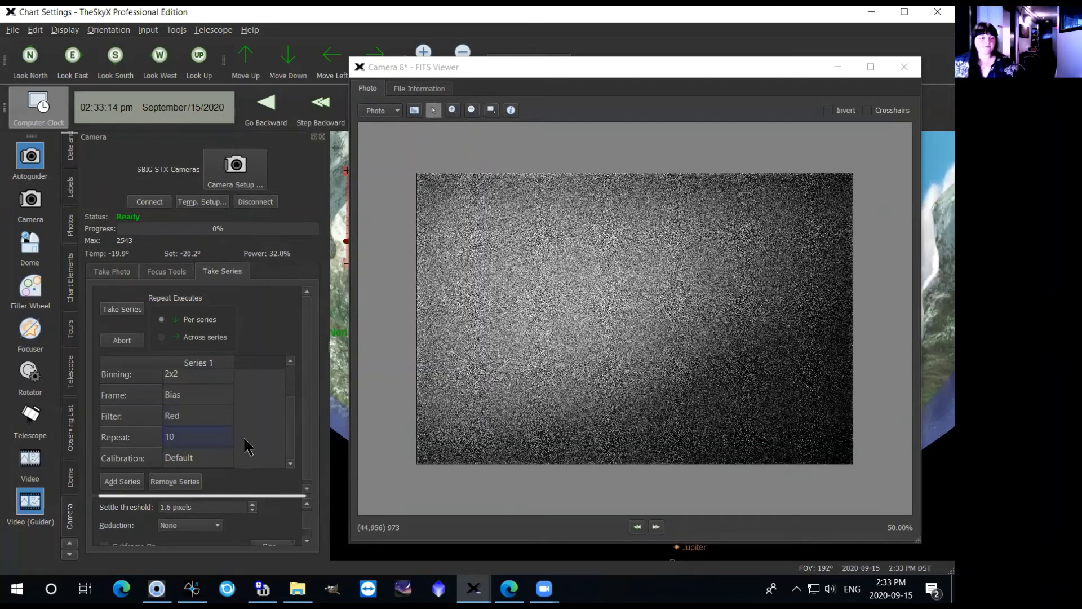
scroll(241, 443, up, 1)
click(202, 424)
click(203, 425)
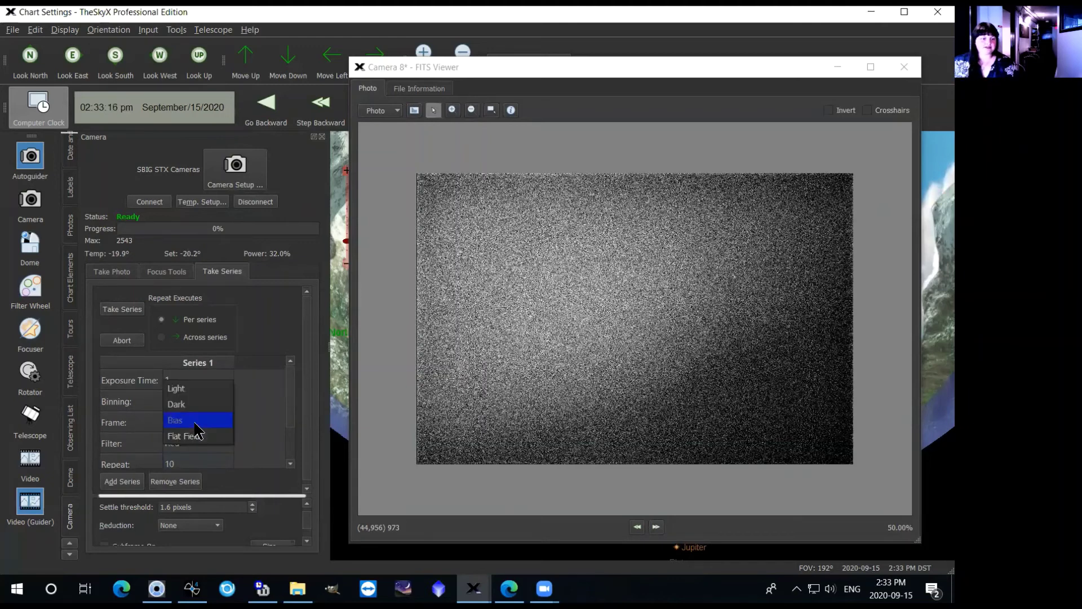
click(211, 424)
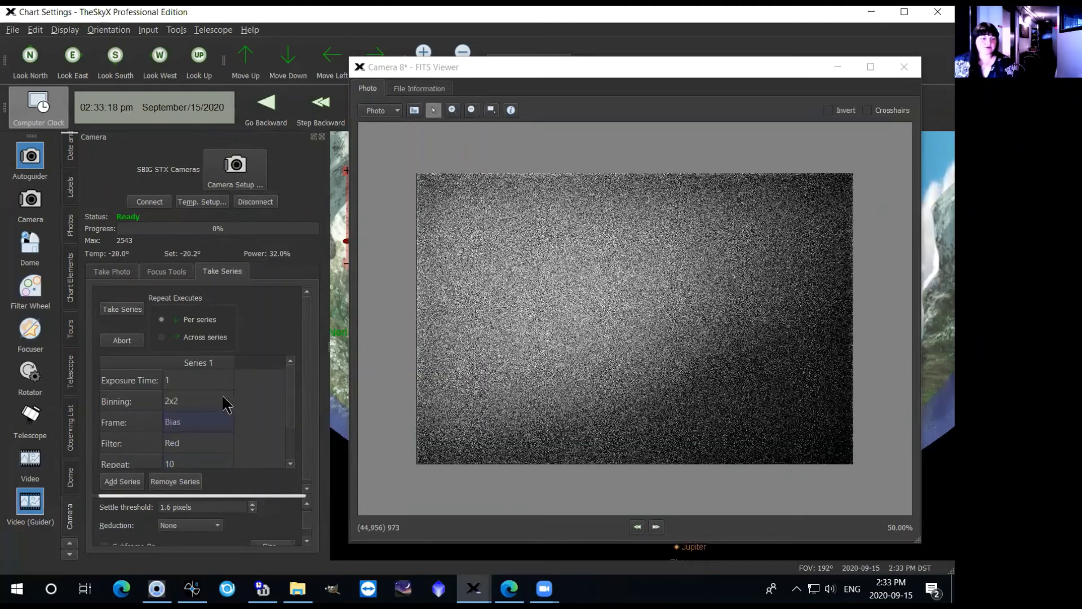
click(125, 310)
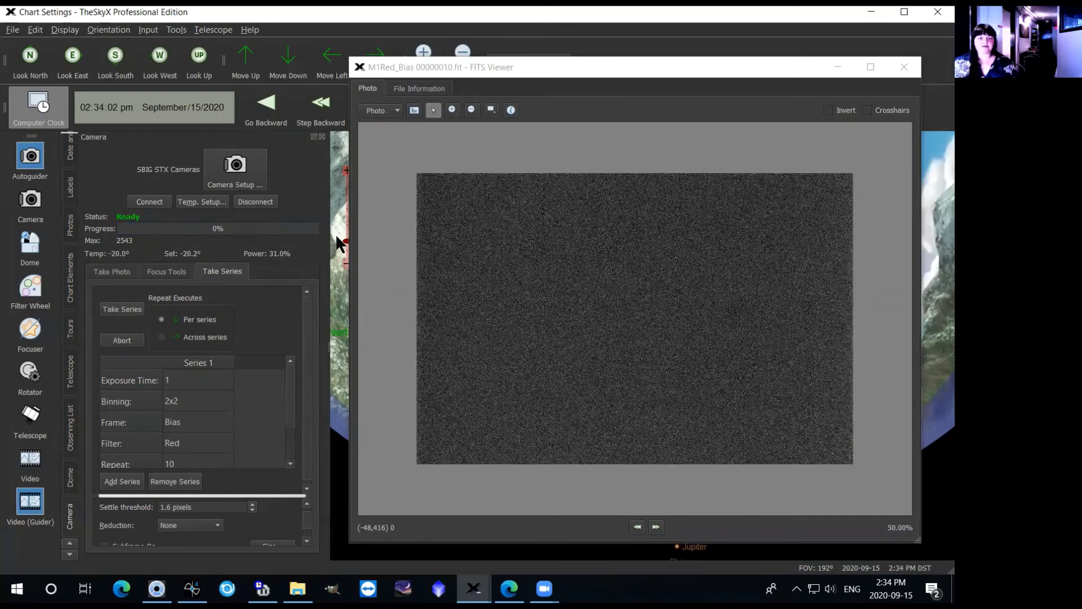
- Bring the FITS Viewer to the front and select the series filter setting for editing
click(502, 70)
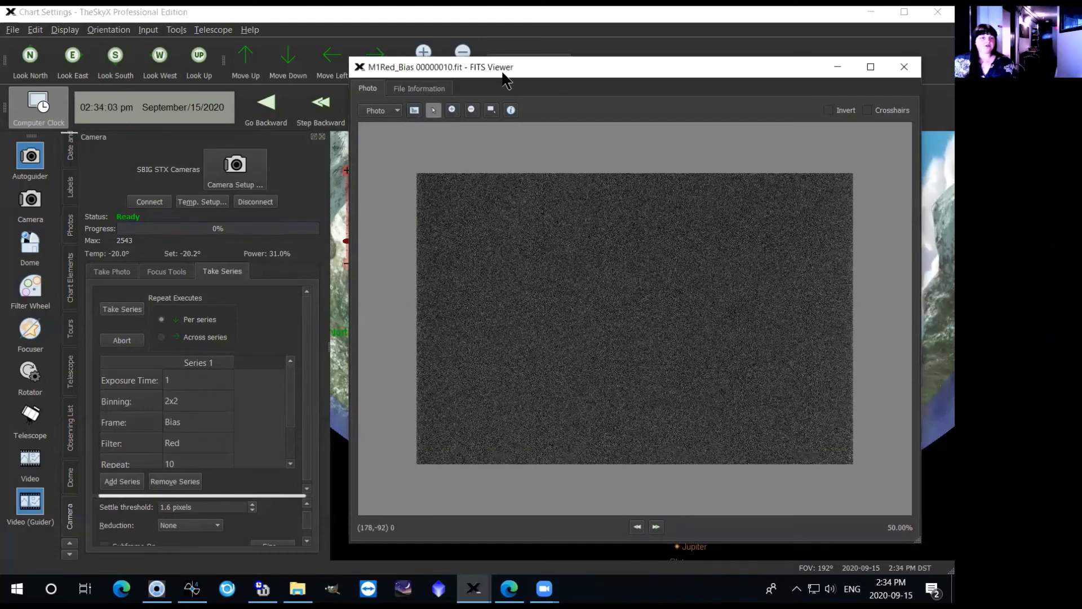
drag(502, 71, 502, 73)
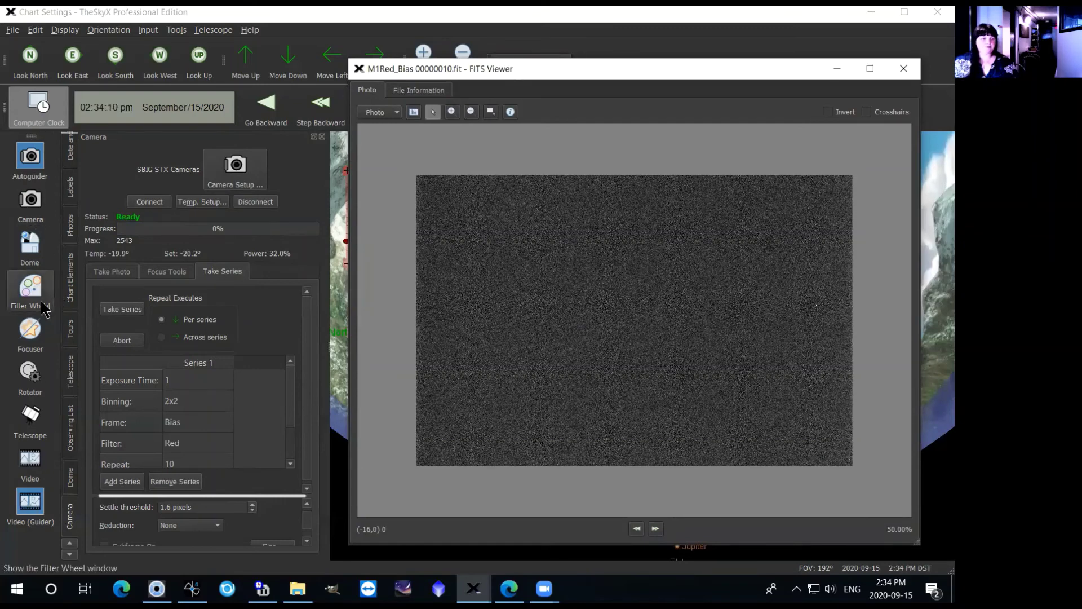
click(175, 443)
click(178, 448)
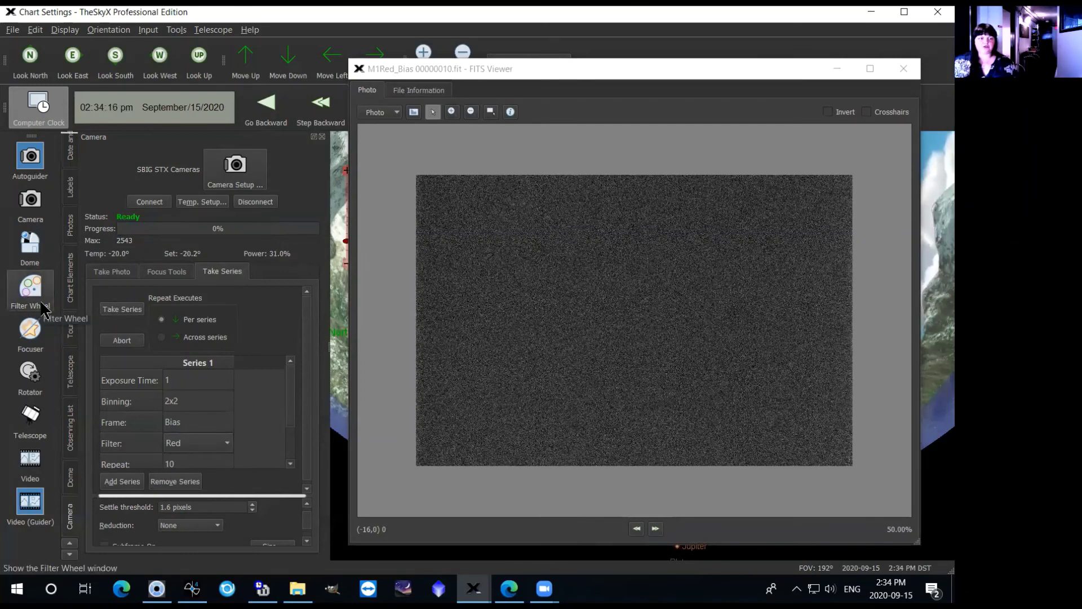
- Open the Filter Wheel panel from Focus Tools, showing the SBIG FW-8 STL at Red
click(167, 272)
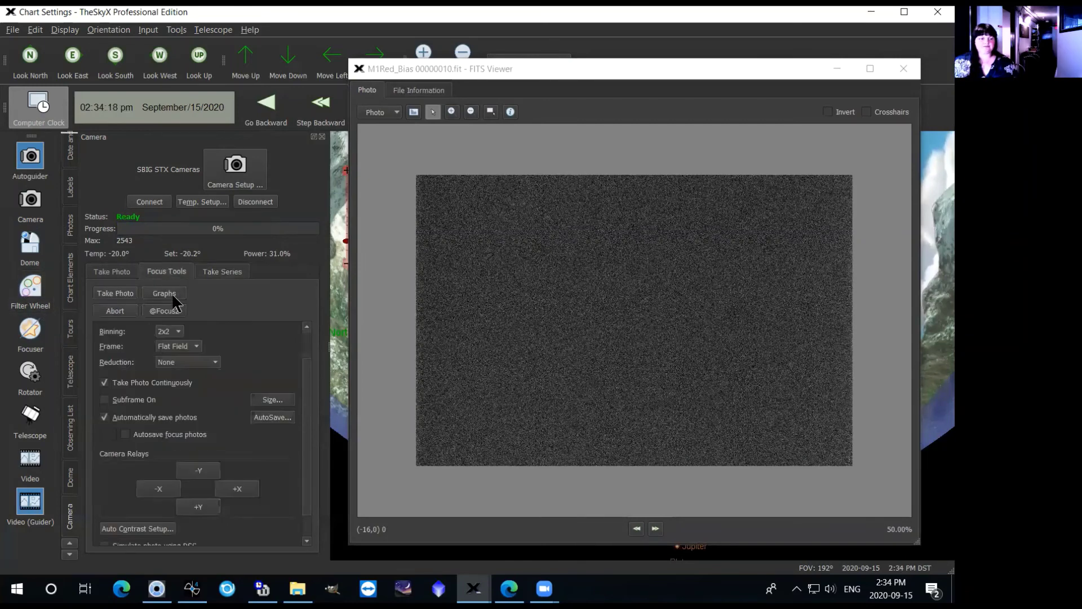
scroll(218, 393, up, 1)
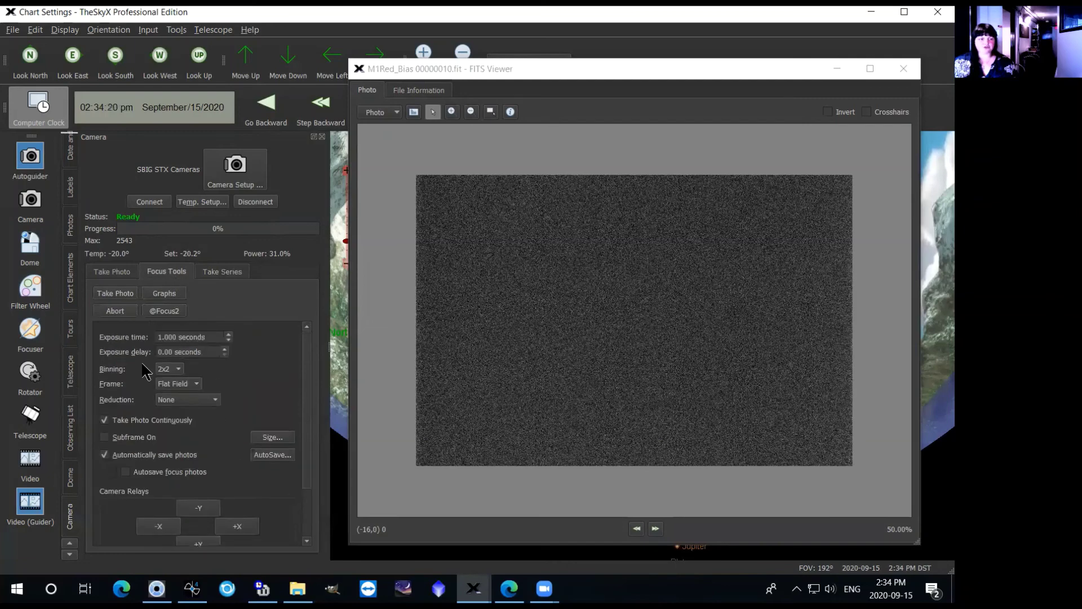
click(44, 295)
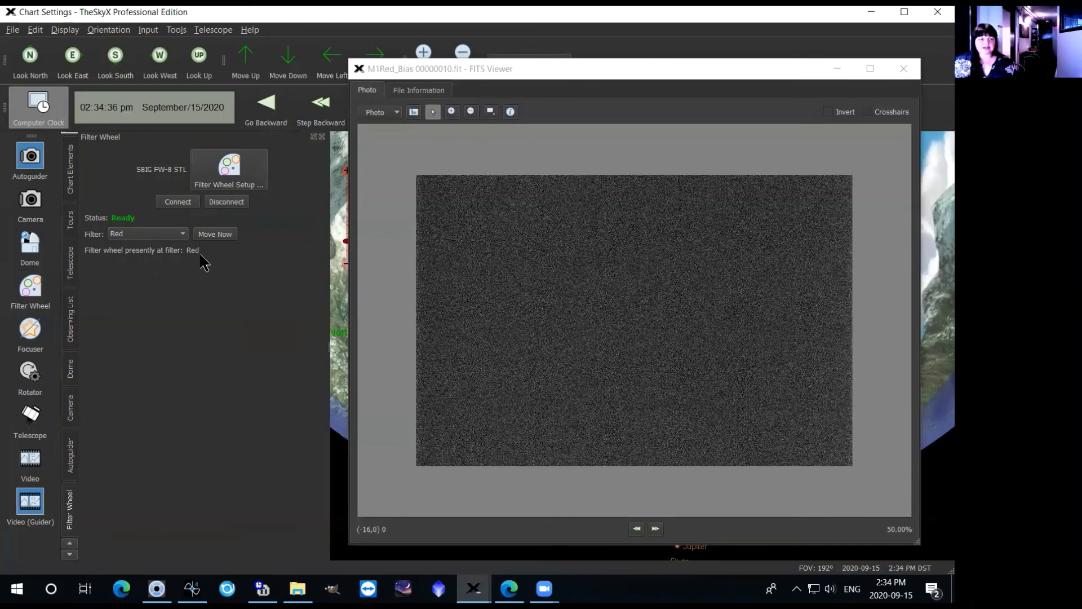
- Choose Blue in the Filter Wheel's Filter list and move the wheel to it
click(161, 233)
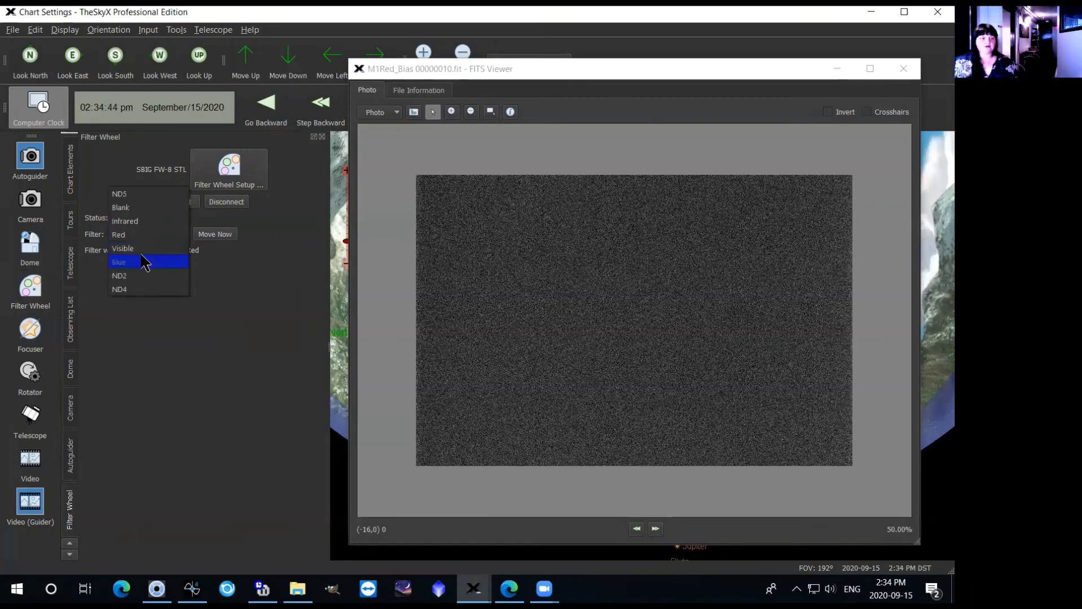
click(141, 248)
click(145, 234)
click(141, 235)
click(214, 234)
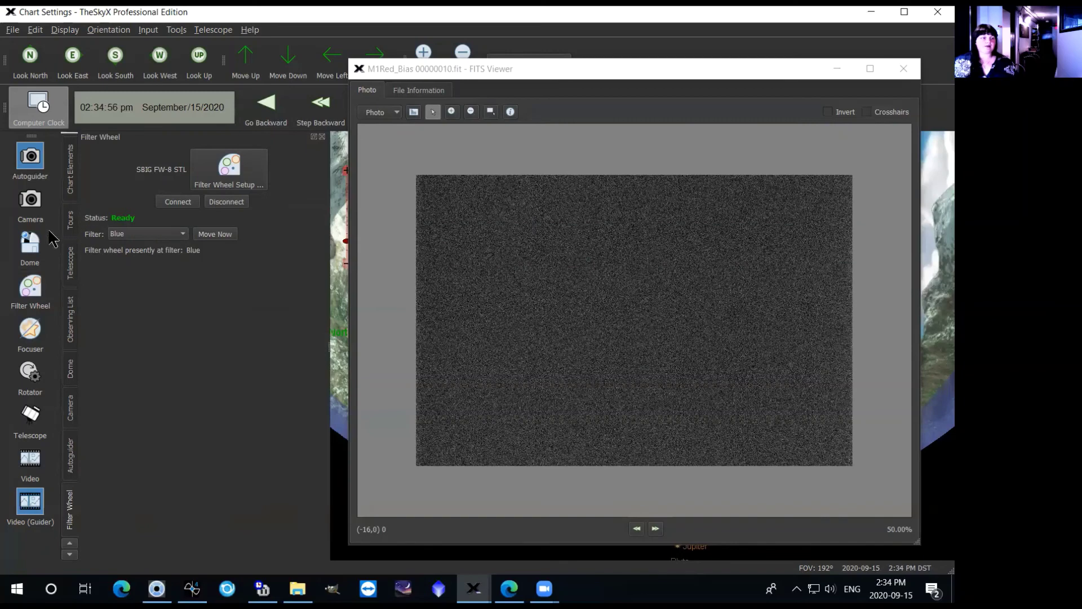
- Show the Camera controls again, reporting Ready with the sensor at -19.9°
click(34, 210)
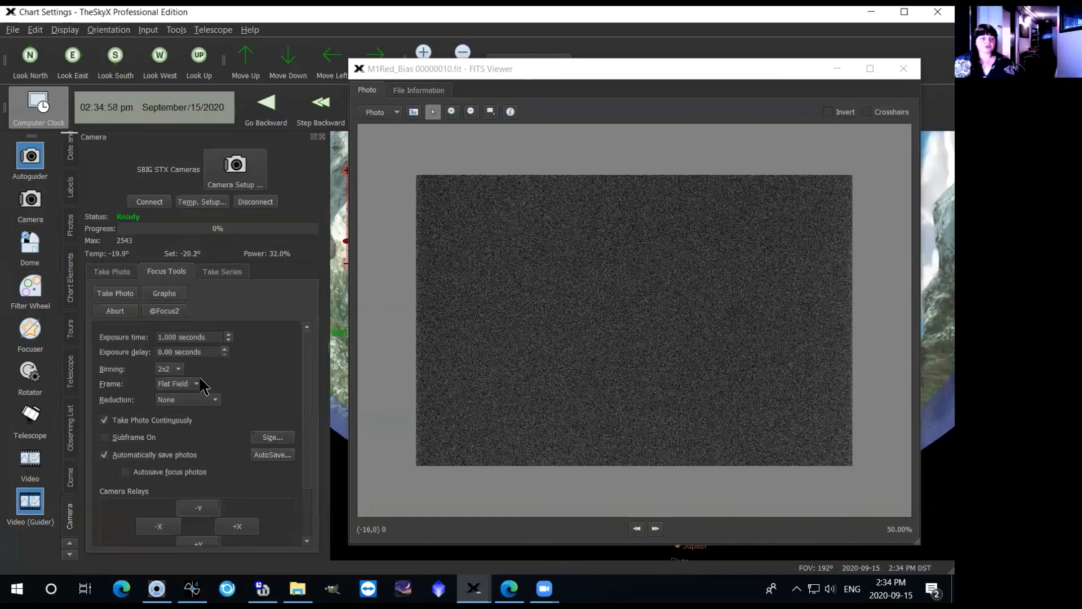